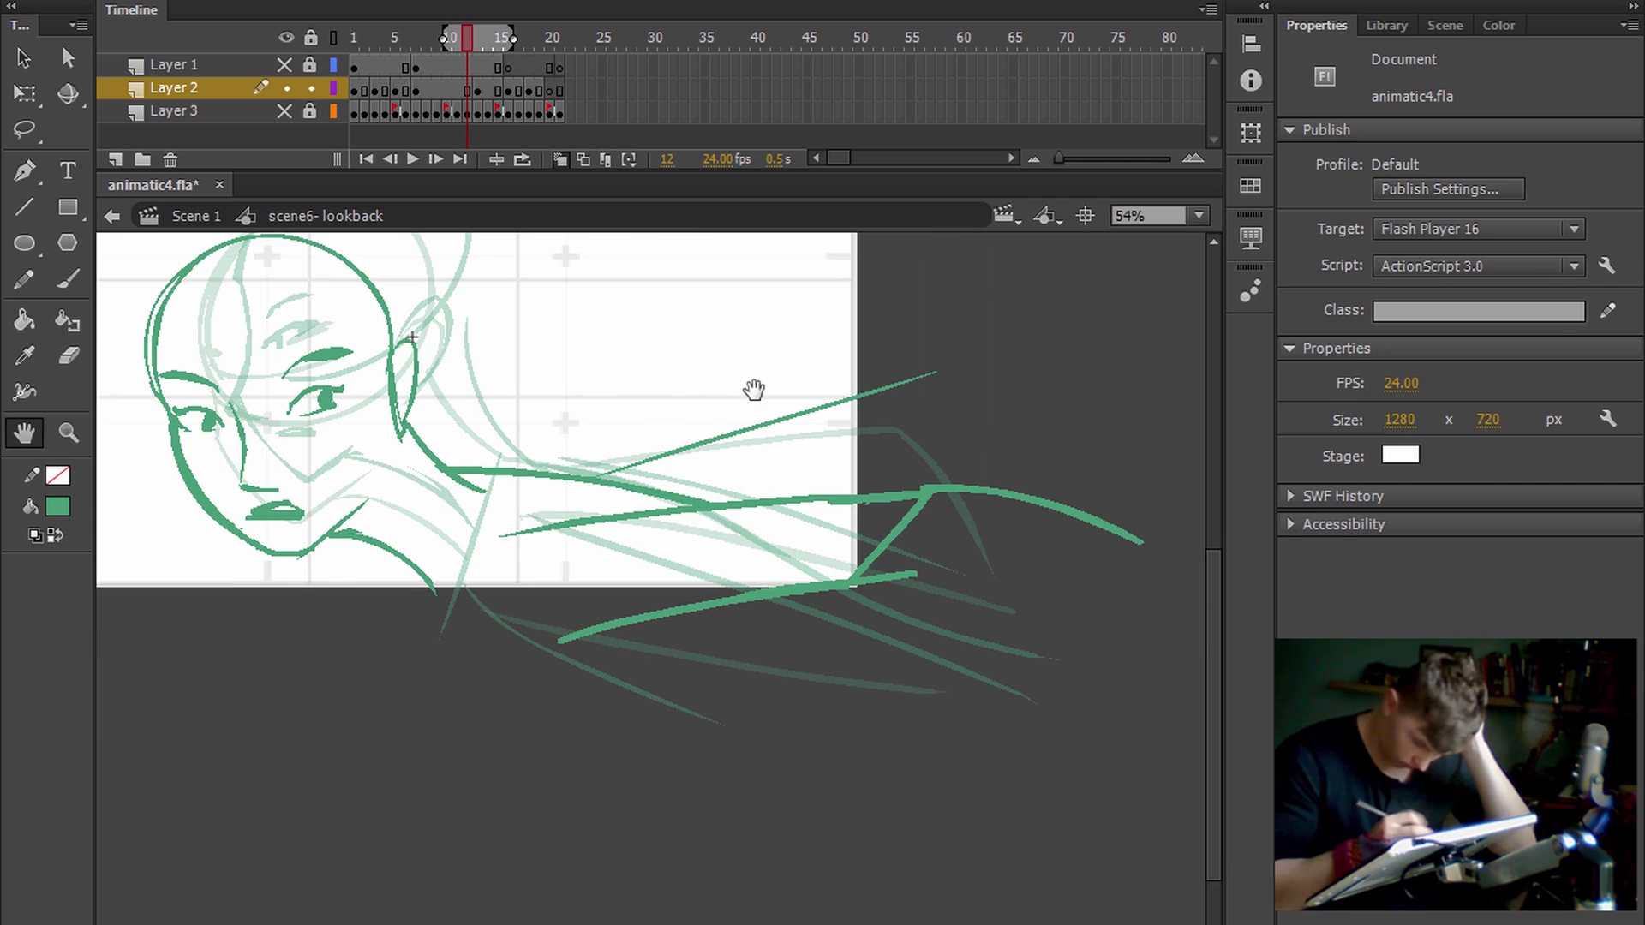
Step: Refine the rough green figure on Layer 2 over consecutive frames, erasing stray lines and redrawing the body strokes below the shoulder
{"action": "key", "text": "e"}
{"action": "left_click_drag", "start_coordinate": [720, 694], "coordinate": [800, 793]}
{"action": "key", "text": "ctrl+z"}
{"action": "key", "text": "b"}
{"action": "key", "text": "e"}
{"action": "key", "text": "."}
{"action": "key", "text": "."}
{"action": "key", "text": "b"}
{"action": "left_click_drag", "start_coordinate": [561, 836], "coordinate": [675, 810]}
{"action": "key", "text": "e"}
{"action": "left_click_drag", "start_coordinate": [668, 870], "coordinate": [603, 871]}
{"action": "key", "text": "b"}
{"action": "key", "text": "e"}
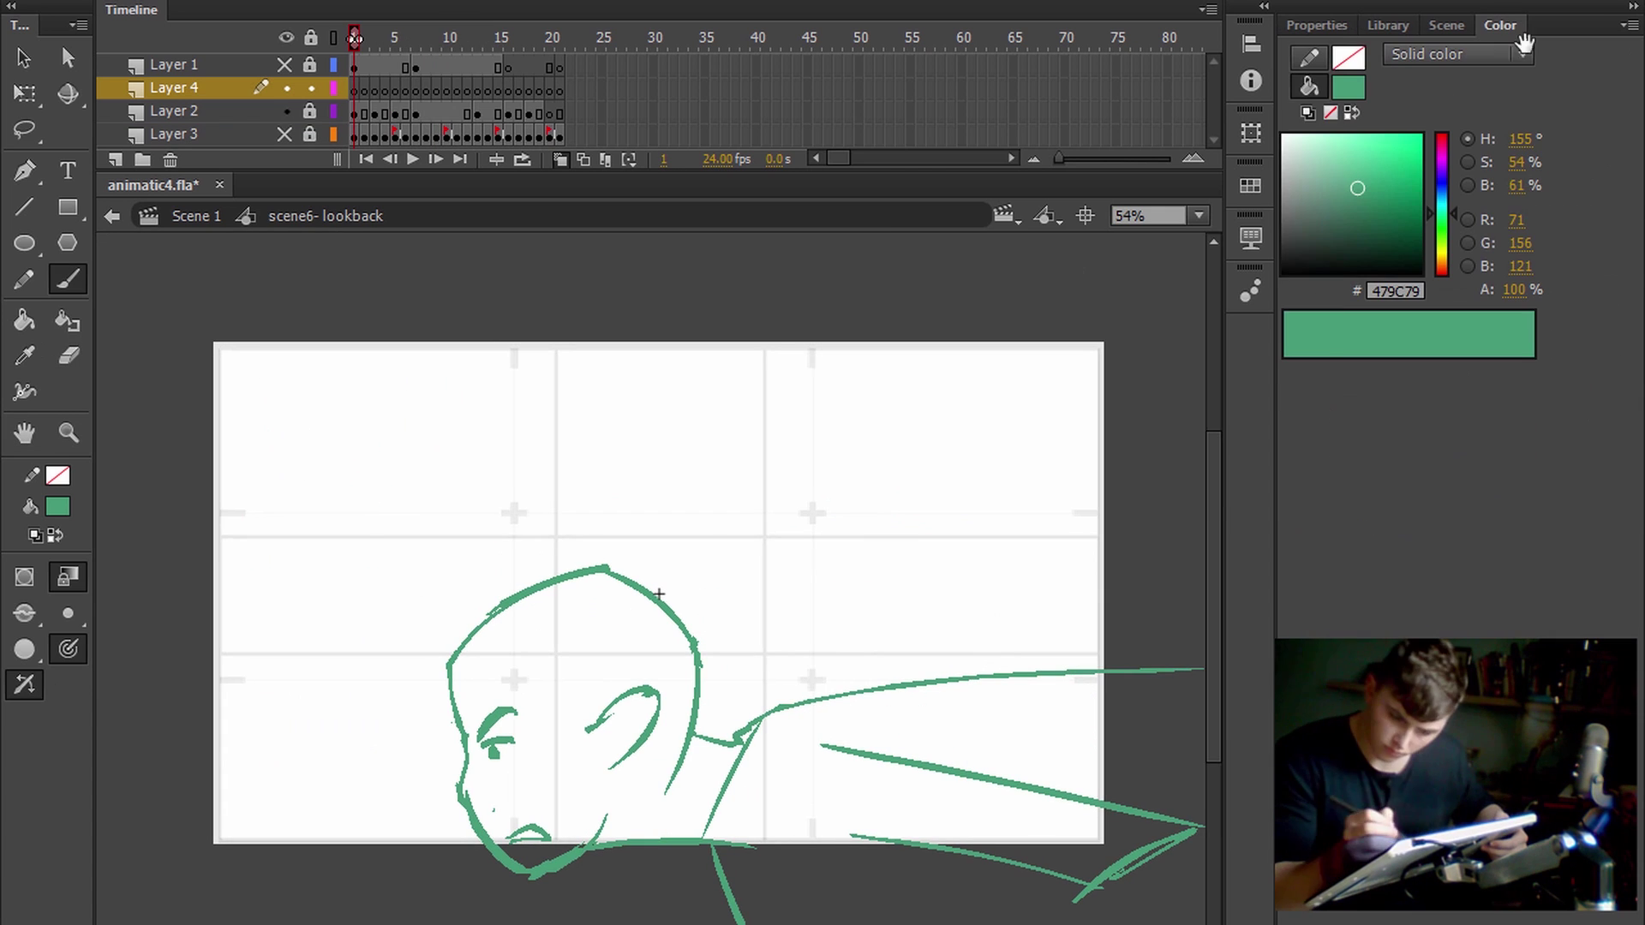
Step: Set the brush fill colour to dark blue 283D4A
{"action": "left_click", "coordinate": [1347, 86]}
{"action": "left_click", "coordinate": [1293, 510]}
{"action": "left_click_drag", "start_coordinate": [408, 646], "coordinate": [797, 470]}
{"action": "key", "text": "ctrl+z"}
{"action": "left_click_drag", "start_coordinate": [319, 650], "coordinate": [636, 411]}
{"action": "left_click_drag", "start_coordinate": [352, 624], "coordinate": [738, 367]}
{"action": "left_click_drag", "start_coordinate": [514, 533], "coordinate": [668, 415]}
{"action": "key", "text": "ctrl+z"}
{"action": "key", "text": "ctrl+z"}
{"action": "key", "text": "ctrl+z"}
{"action": "key", "text": "ctrl+z"}
{"action": "left_click_drag", "start_coordinate": [551, 653], "coordinate": [1146, 627]}
{"action": "left_click_drag", "start_coordinate": [576, 653], "coordinate": [1105, 603]}
{"action": "key", "text": "ctrl+z"}
{"action": "key", "text": "ctrl+z"}
{"action": "left_click_drag", "start_coordinate": [516, 679], "coordinate": [617, 912]}
{"action": "key", "text": "ctrl+z"}
{"action": "left_click_drag", "start_coordinate": [621, 641], "coordinate": [947, 638]}
{"action": "key", "text": "ctrl+z"}
Step: Sketch the hair on frame 1 of Layer 4, with a jagged fringe over the forehead and long strands streaming behind the head
{"action": "left_click_drag", "start_coordinate": [556, 711], "coordinate": [1148, 604]}
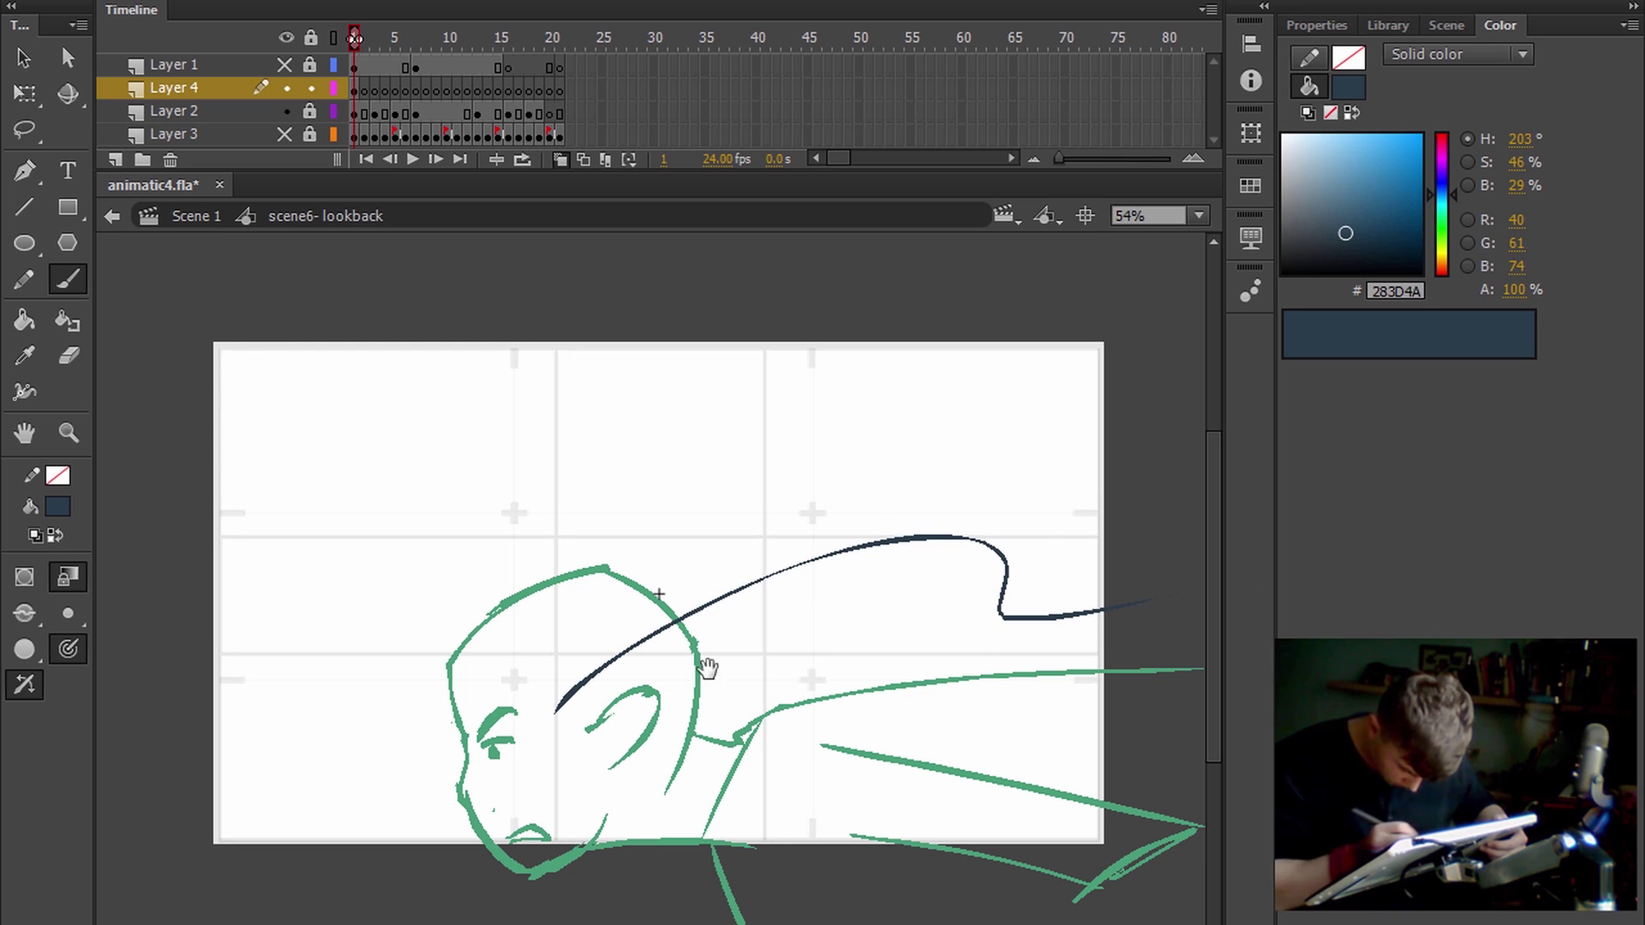
{"action": "left_click_drag", "start_coordinate": [1225, 528], "coordinate": [1234, 542]}
{"action": "left_click_drag", "start_coordinate": [545, 658], "coordinate": [599, 718]}
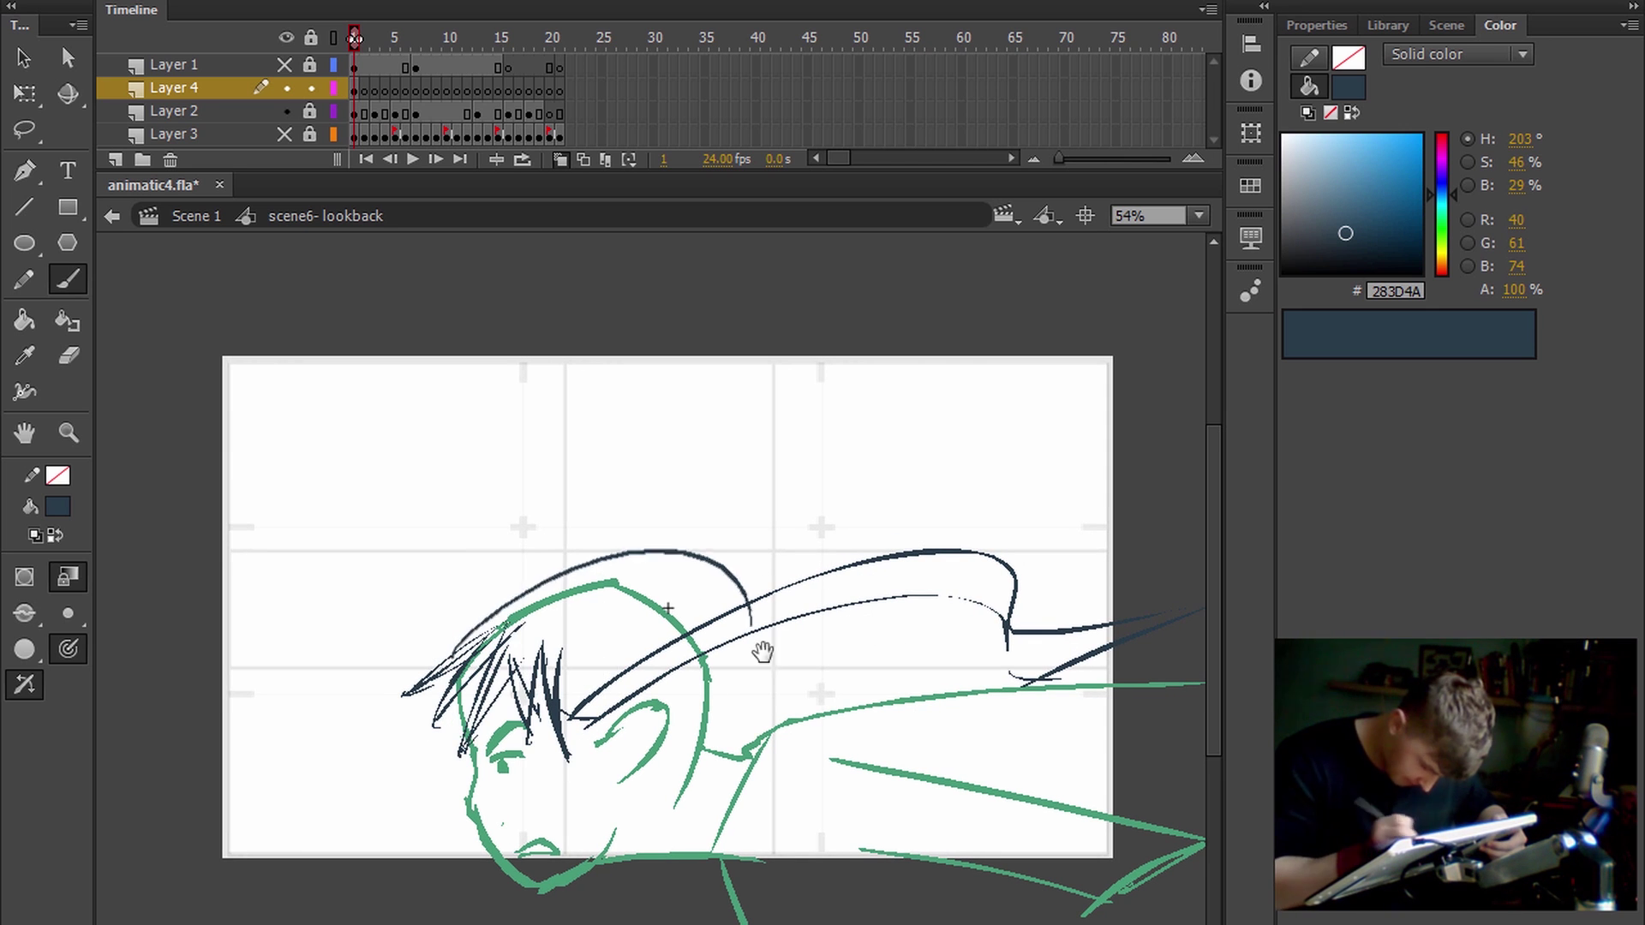
{"action": "left_click_drag", "start_coordinate": [520, 611], "coordinate": [790, 631]}
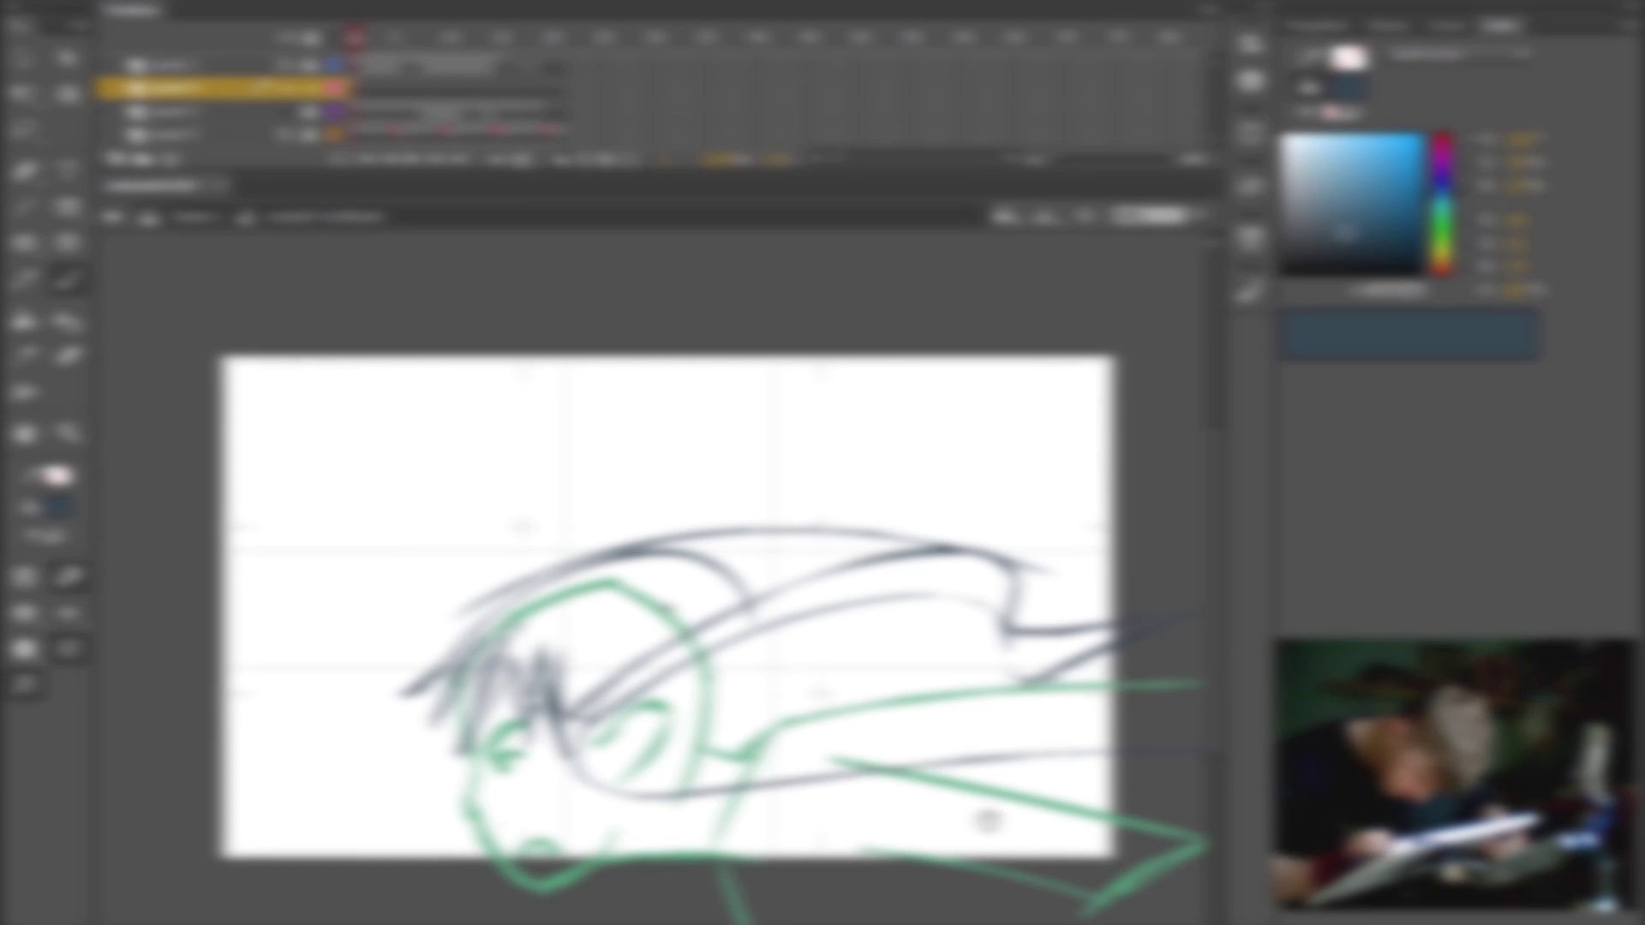
{"action": "left_click_drag", "start_coordinate": [923, 728], "coordinate": [931, 730]}
{"action": "left_click_drag", "start_coordinate": [466, 805], "coordinate": [712, 875]}
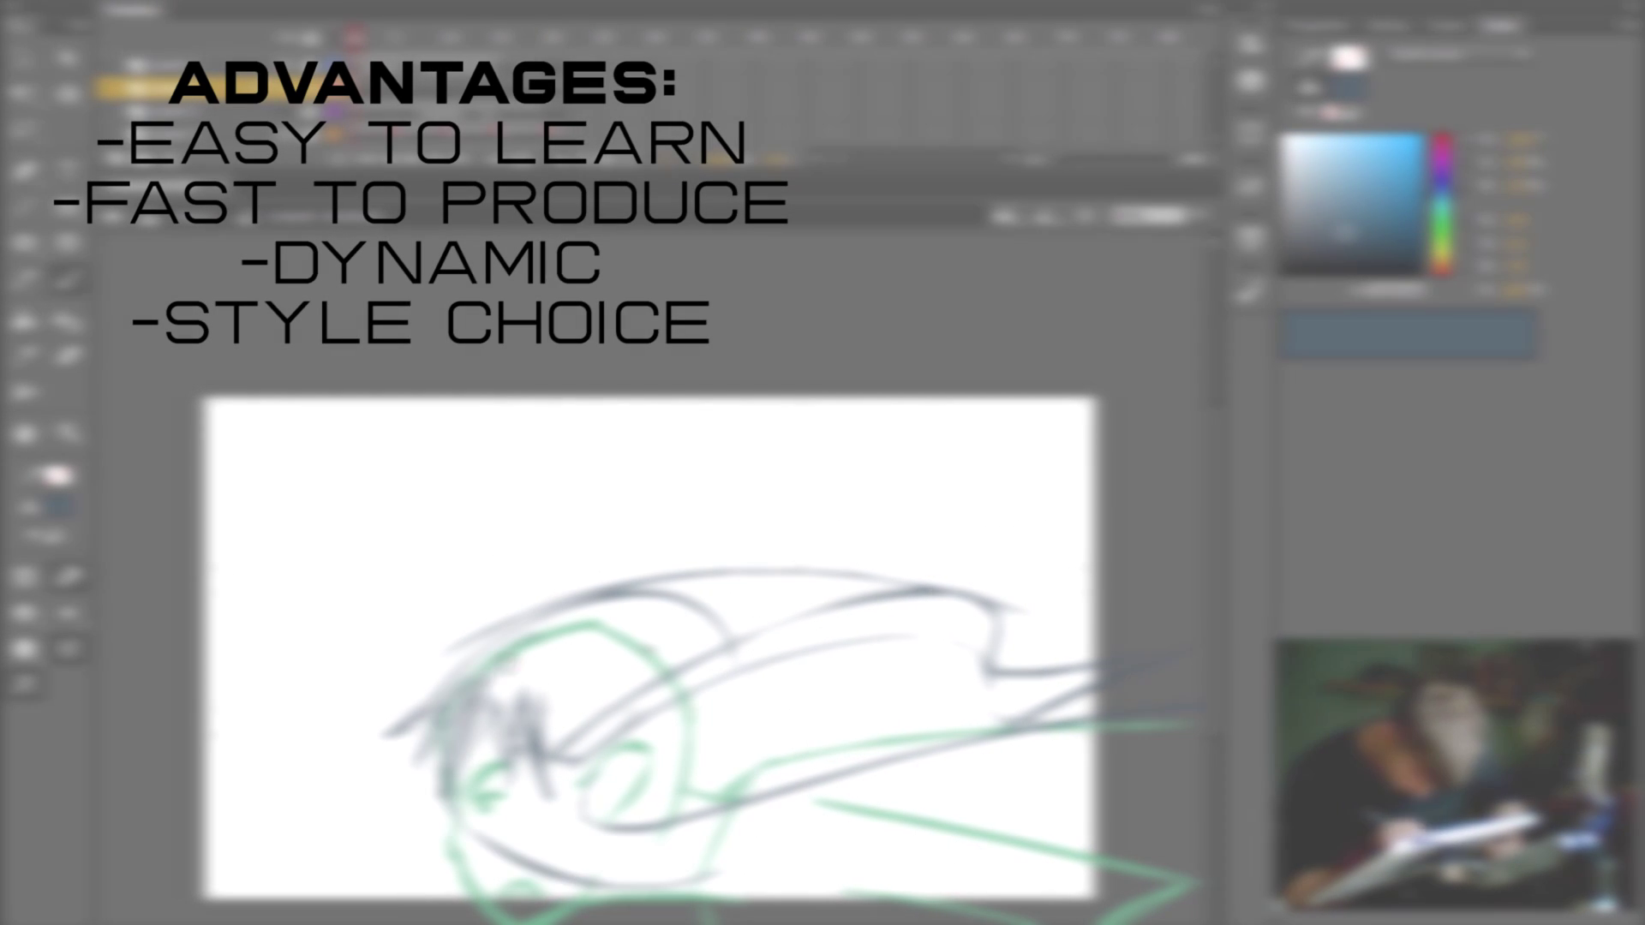
{"action": "left_click_drag", "start_coordinate": [549, 850], "coordinate": [718, 870]}
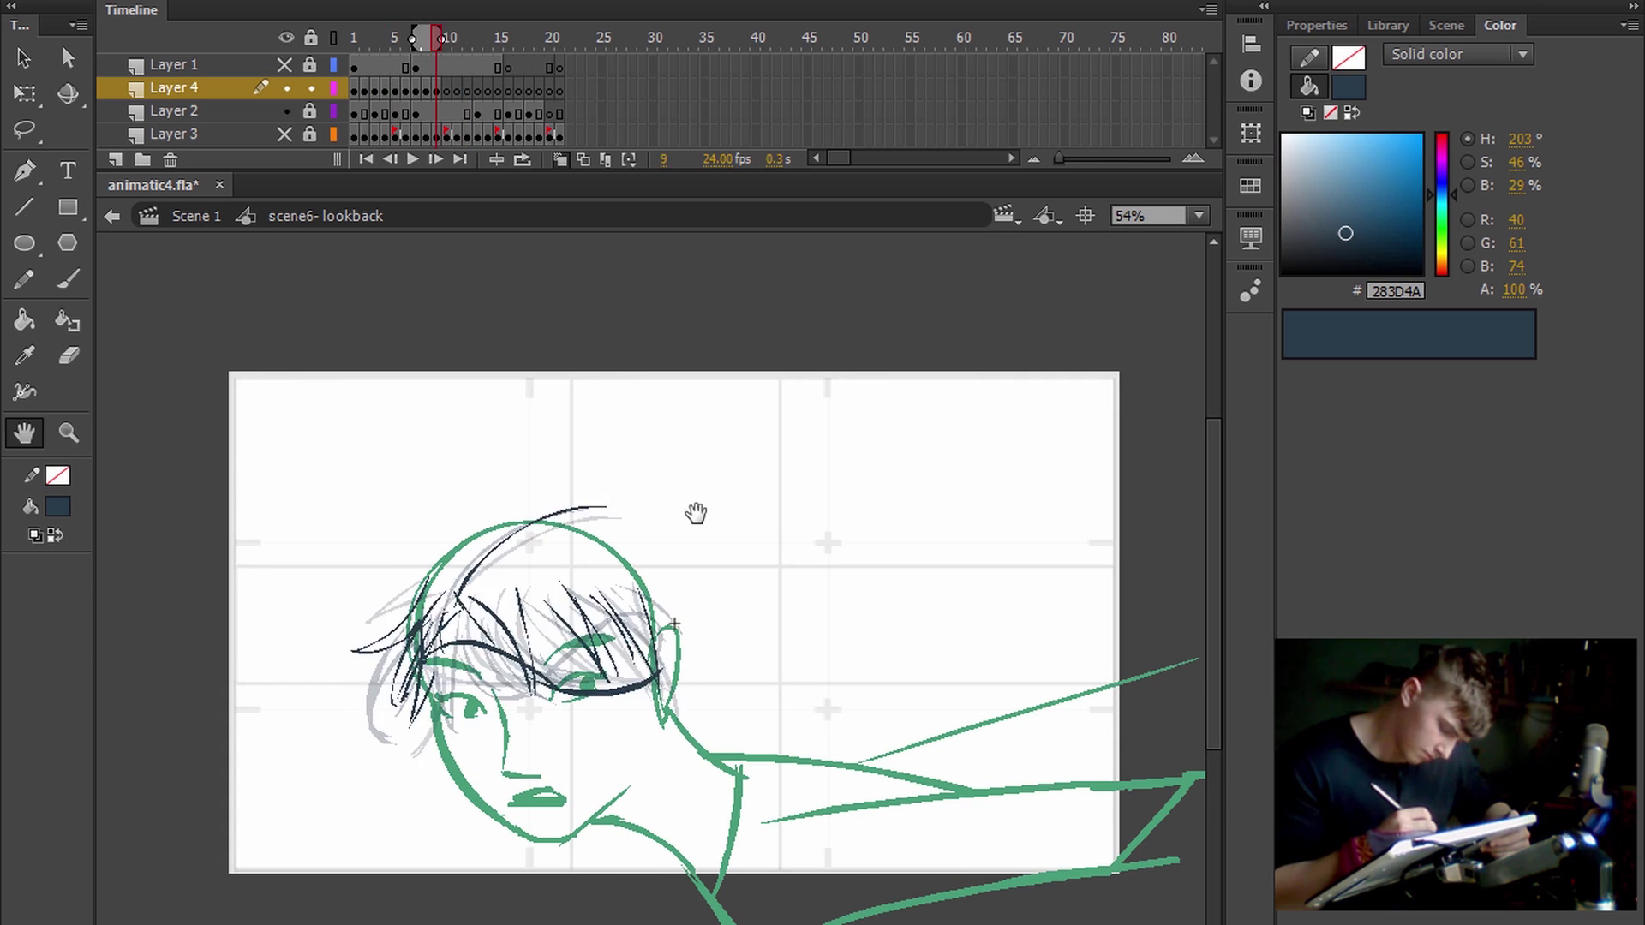
Step: Draw the hair on frame 10 of Layer 4, with a zigzag fringe and a curved crown line, following the previous frame's hair
{"action": "key", "text": "period"}
{"action": "key", "text": "comma"}
{"action": "key", "text": "comma"}
{"action": "key", "text": "period"}
{"action": "key", "text": "period"}
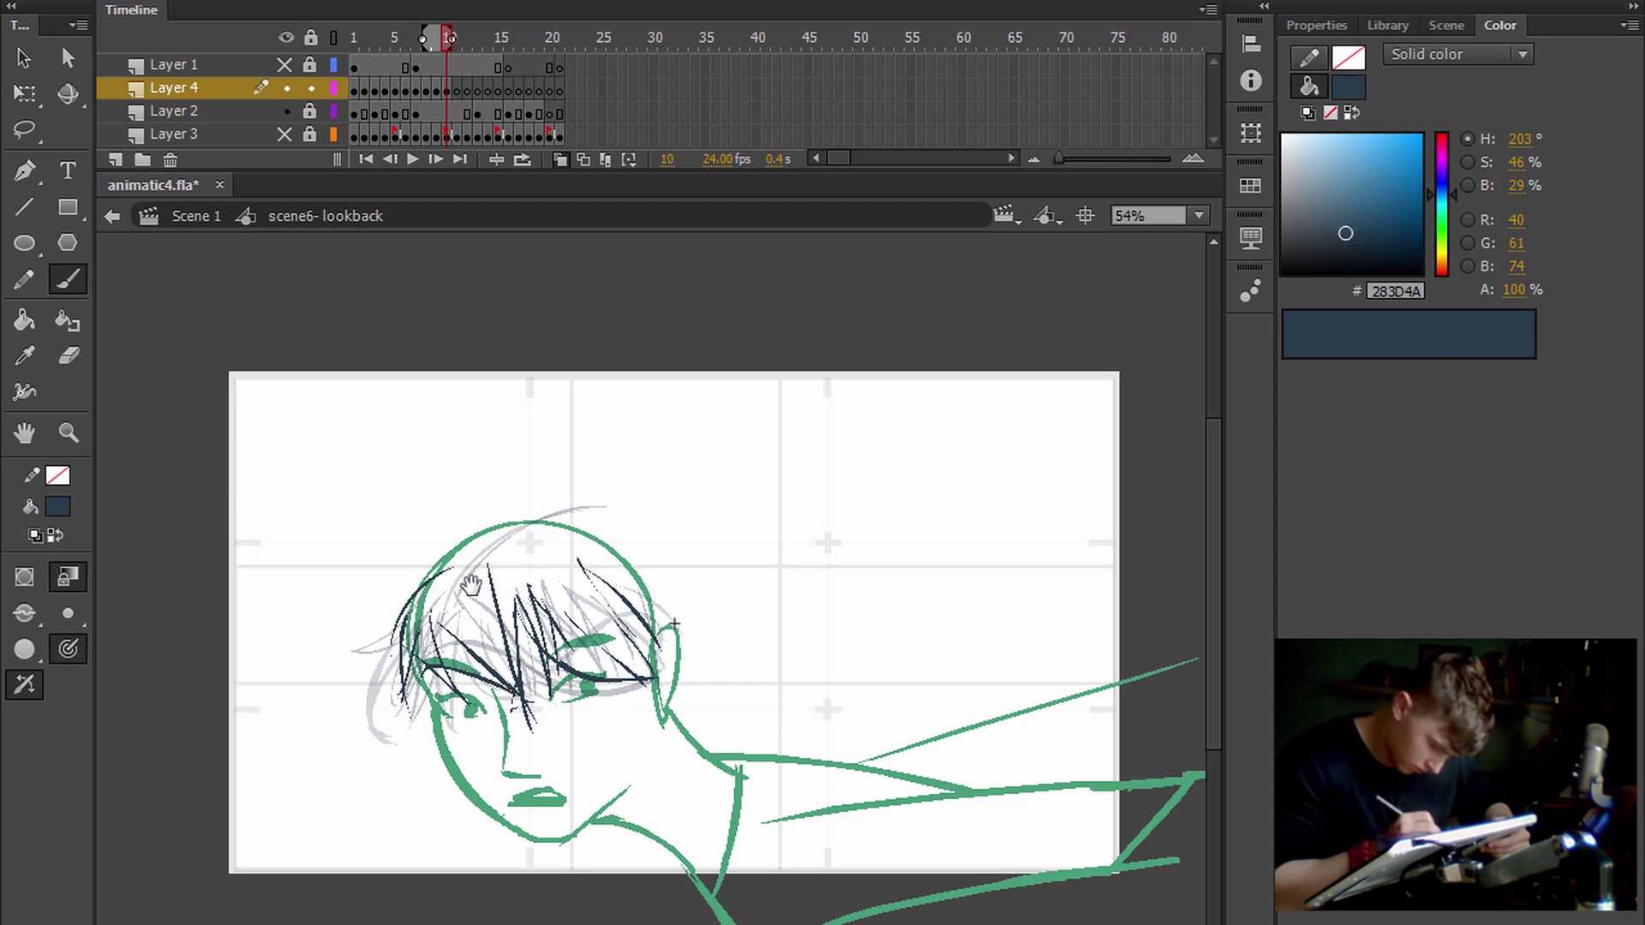
{"action": "left_click_drag", "start_coordinate": [625, 553], "coordinate": [602, 502]}
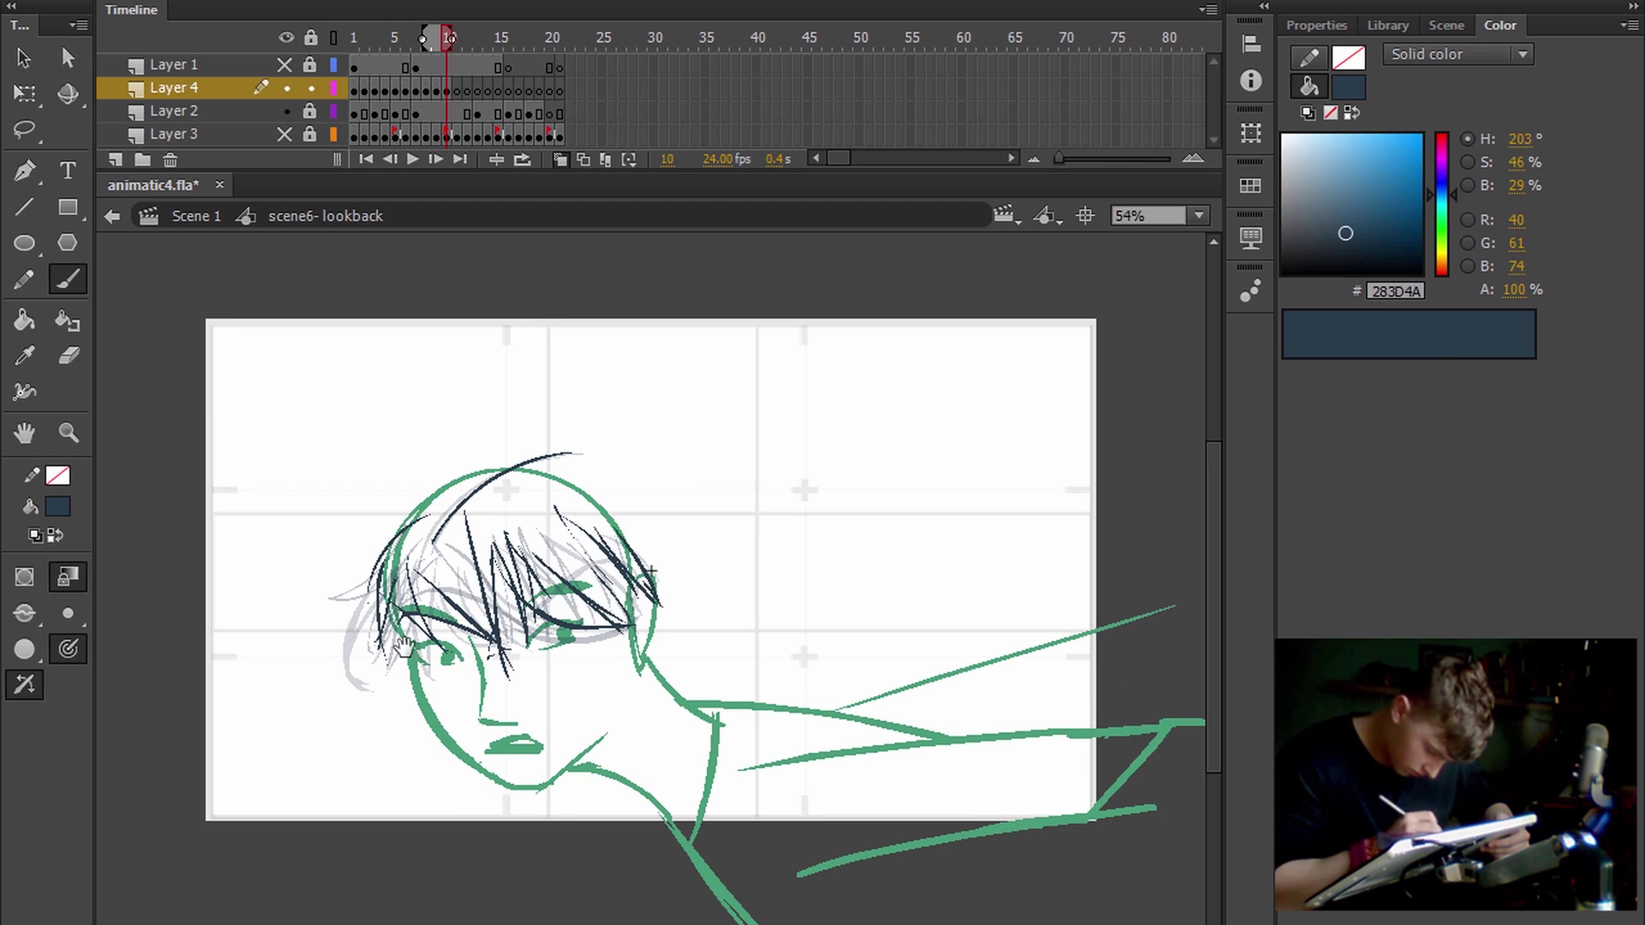
Step: Draw the hair on frame 11 of Layer 4, with a swept fringe, spiky side locks and a crown line
{"action": "key", "text": "period"}
{"action": "key", "text": "comma"}
{"action": "key", "text": "period"}
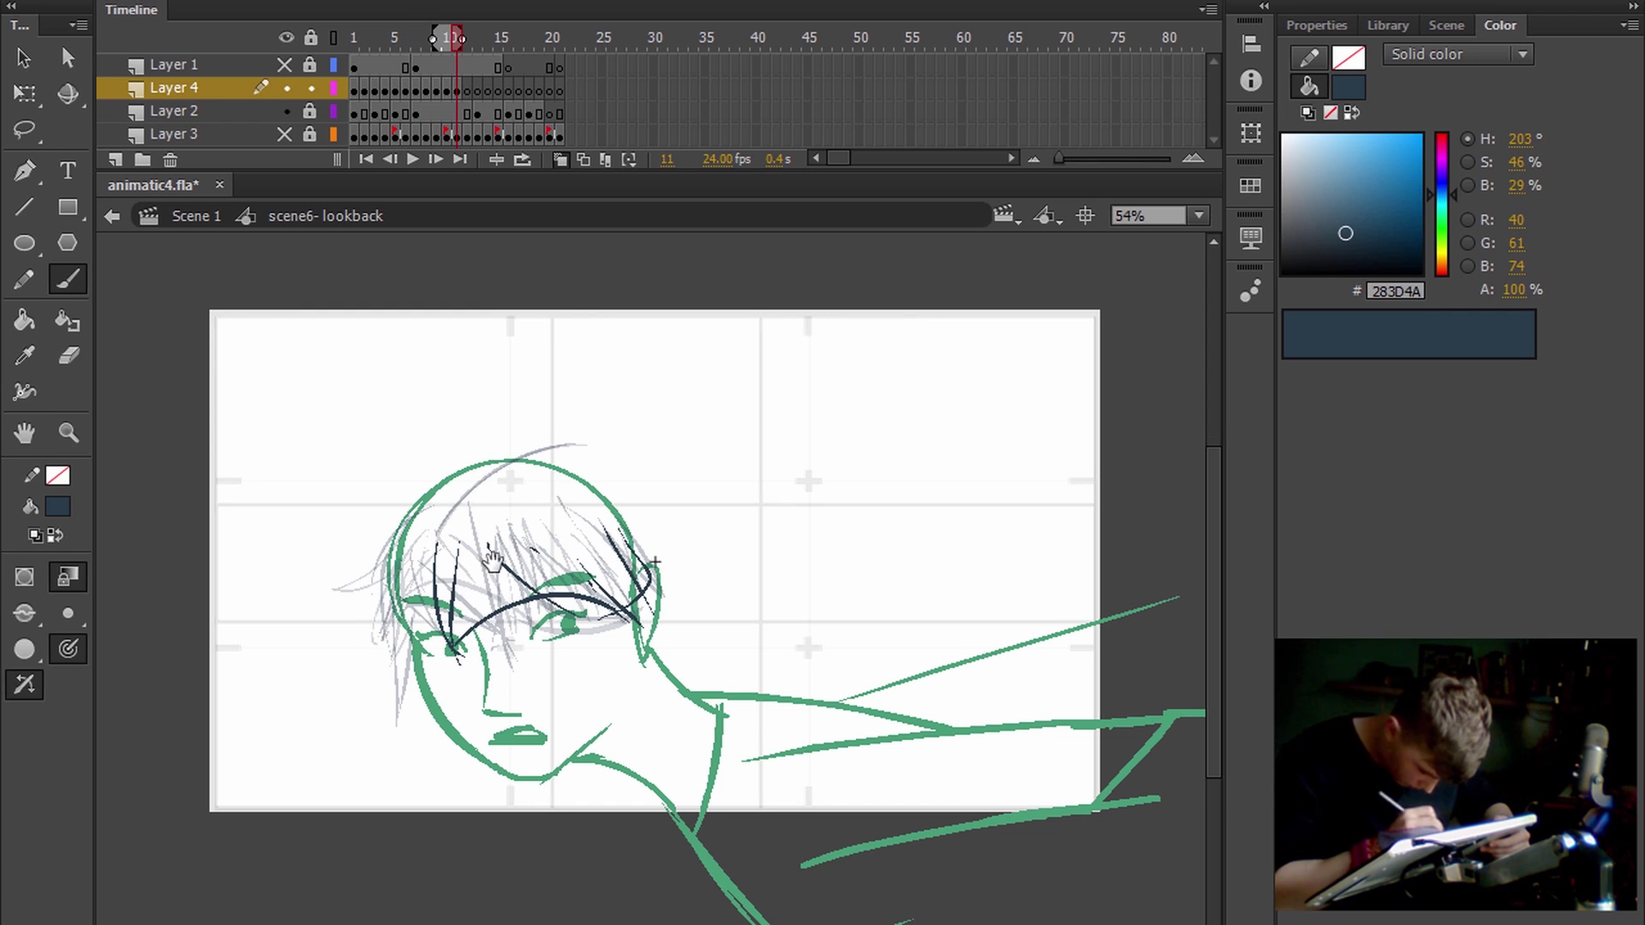
{"action": "left_click_drag", "start_coordinate": [350, 575], "coordinate": [345, 549]}
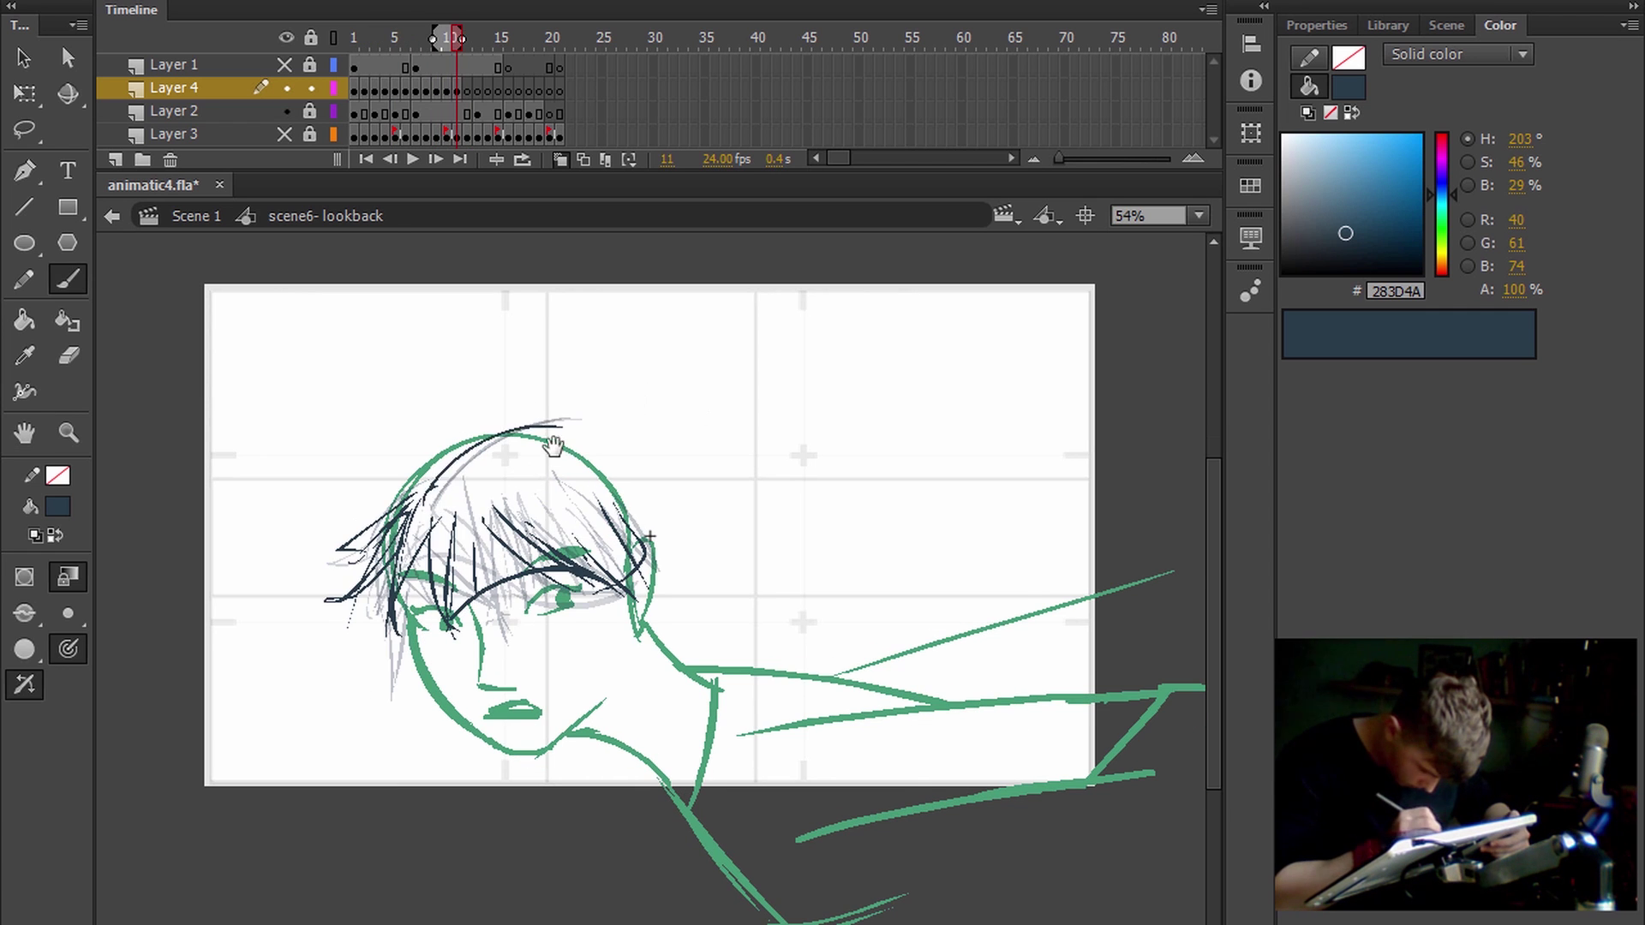
Step: Draw the hair on frame 12 of Layer 4, comparing the fringe, side lock and crown strokes with the neighbouring frames
{"action": "key", "text": "period"}
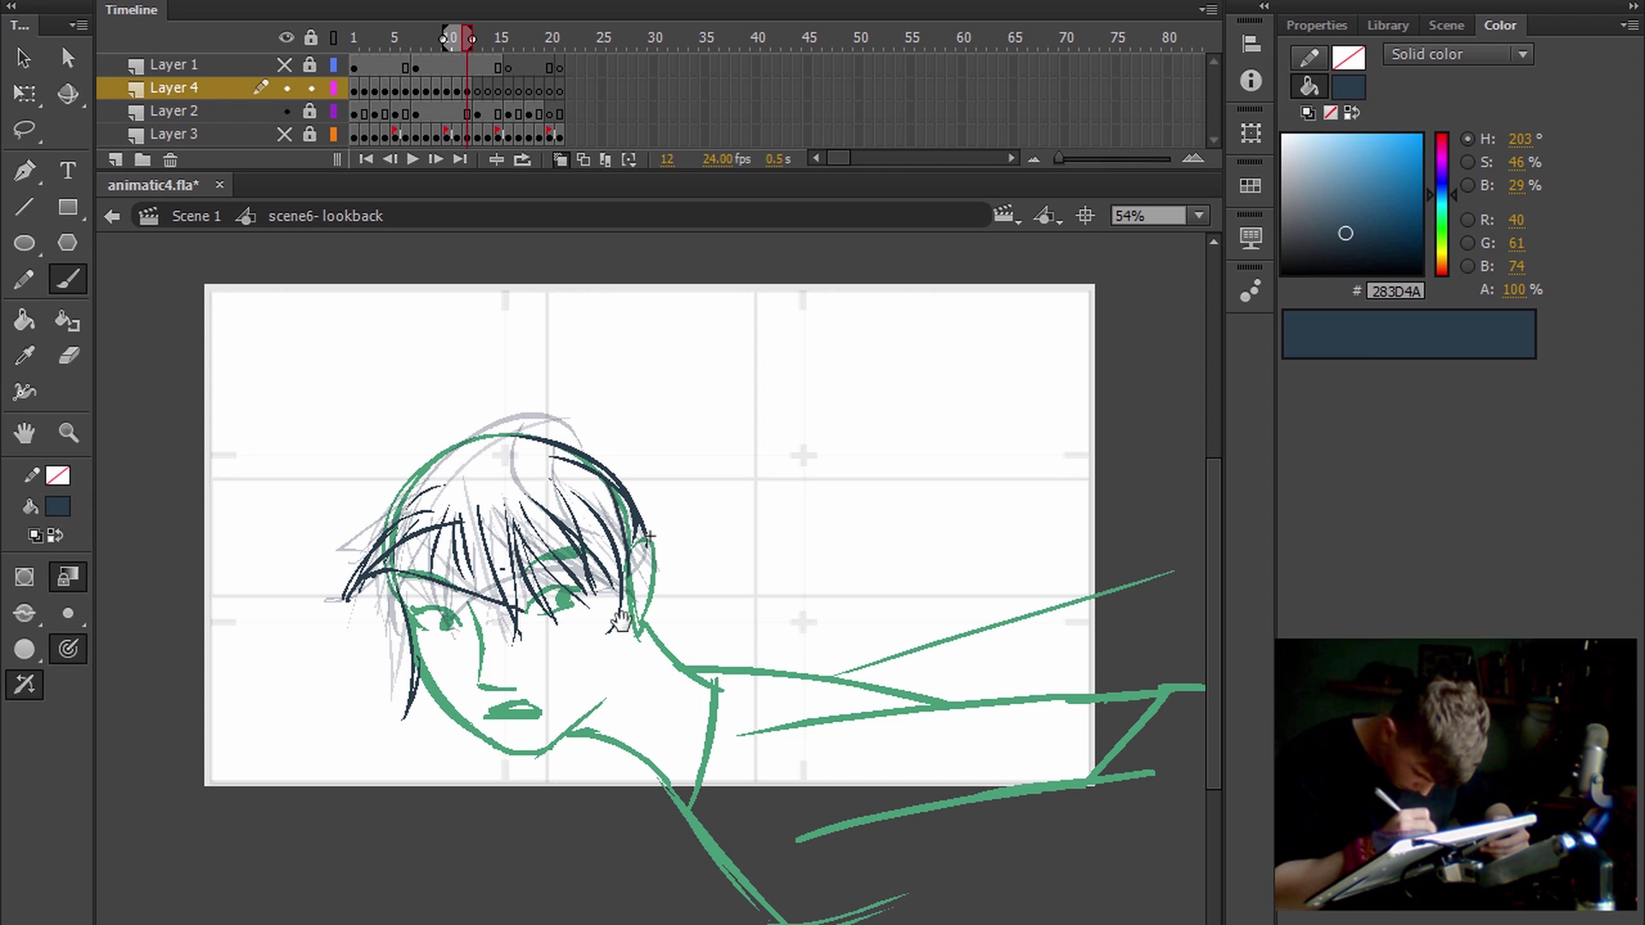
{"action": "key", "text": "comma"}
{"action": "key", "text": "comma"}
{"action": "key", "text": "comma"}
{"action": "key", "text": "comma"}
{"action": "key", "text": "period"}
{"action": "key", "text": "period"}
{"action": "key", "text": "period"}
{"action": "key", "text": "period"}
{"action": "key", "text": "period"}
{"action": "key", "text": "comma"}
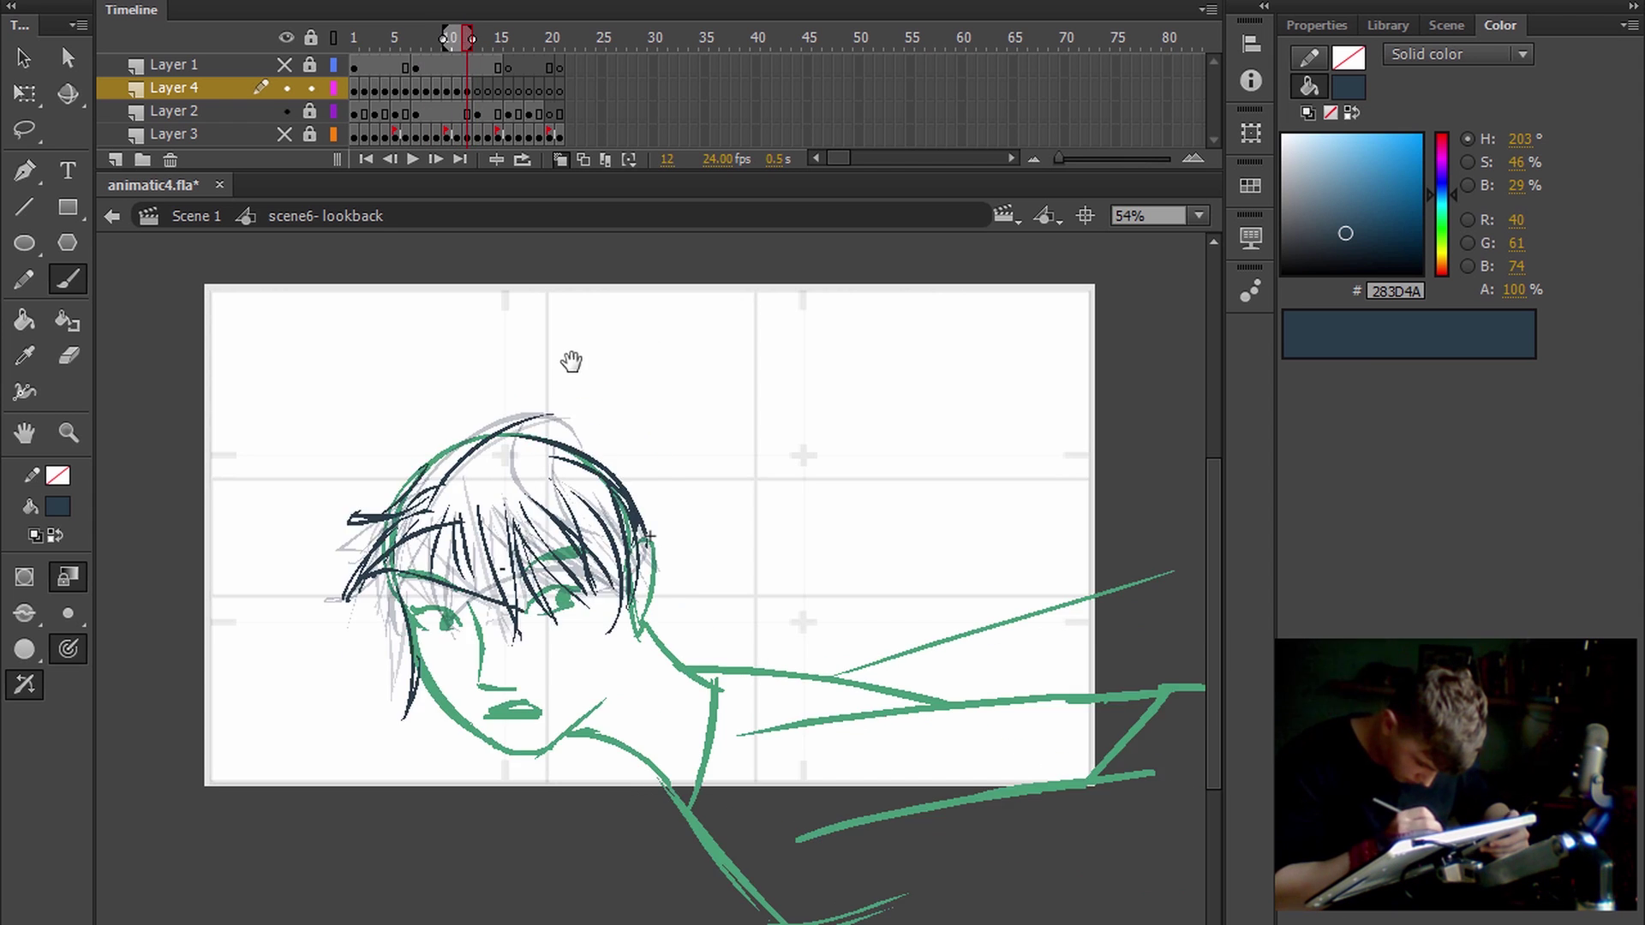
Step: Draw the hair on frame 13 of Layer 4, with curved locks over the tilted head and a tuft flicking off the crown
{"action": "key", "text": "period"}
{"action": "left_click_drag", "start_coordinate": [459, 462], "coordinate": [439, 583]}
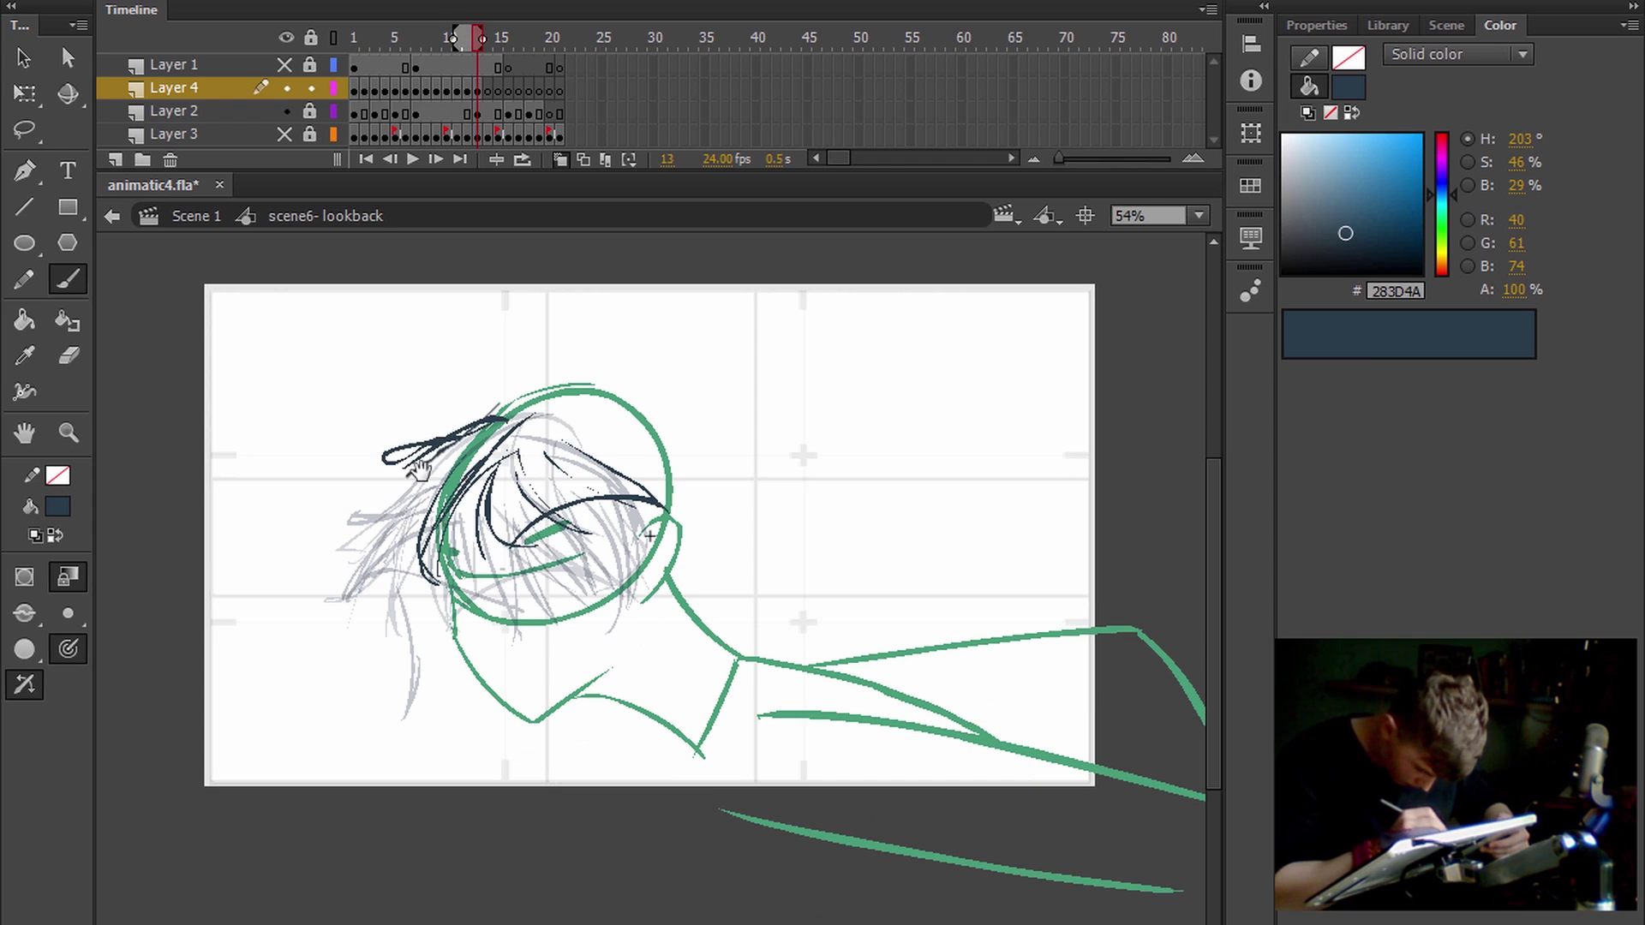
Step: Step back through the hair frames and play the animation to check the motion of the hair
{"action": "key", "text": "comma"}
{"action": "key", "text": "comma"}
{"action": "key", "text": "comma"}
{"action": "key", "text": "comma"}
{"action": "key", "text": "comma"}
{"action": "key", "text": "comma"}
{"action": "key", "text": "comma"}
{"action": "key", "text": "comma"}
{"action": "key", "text": "comma"}
{"action": "key", "text": "comma"}
{"action": "key", "text": "comma"}
{"action": "key", "text": "comma"}
{"action": "left_click_drag", "start_coordinate": [594, 396], "coordinate": [617, 404]}
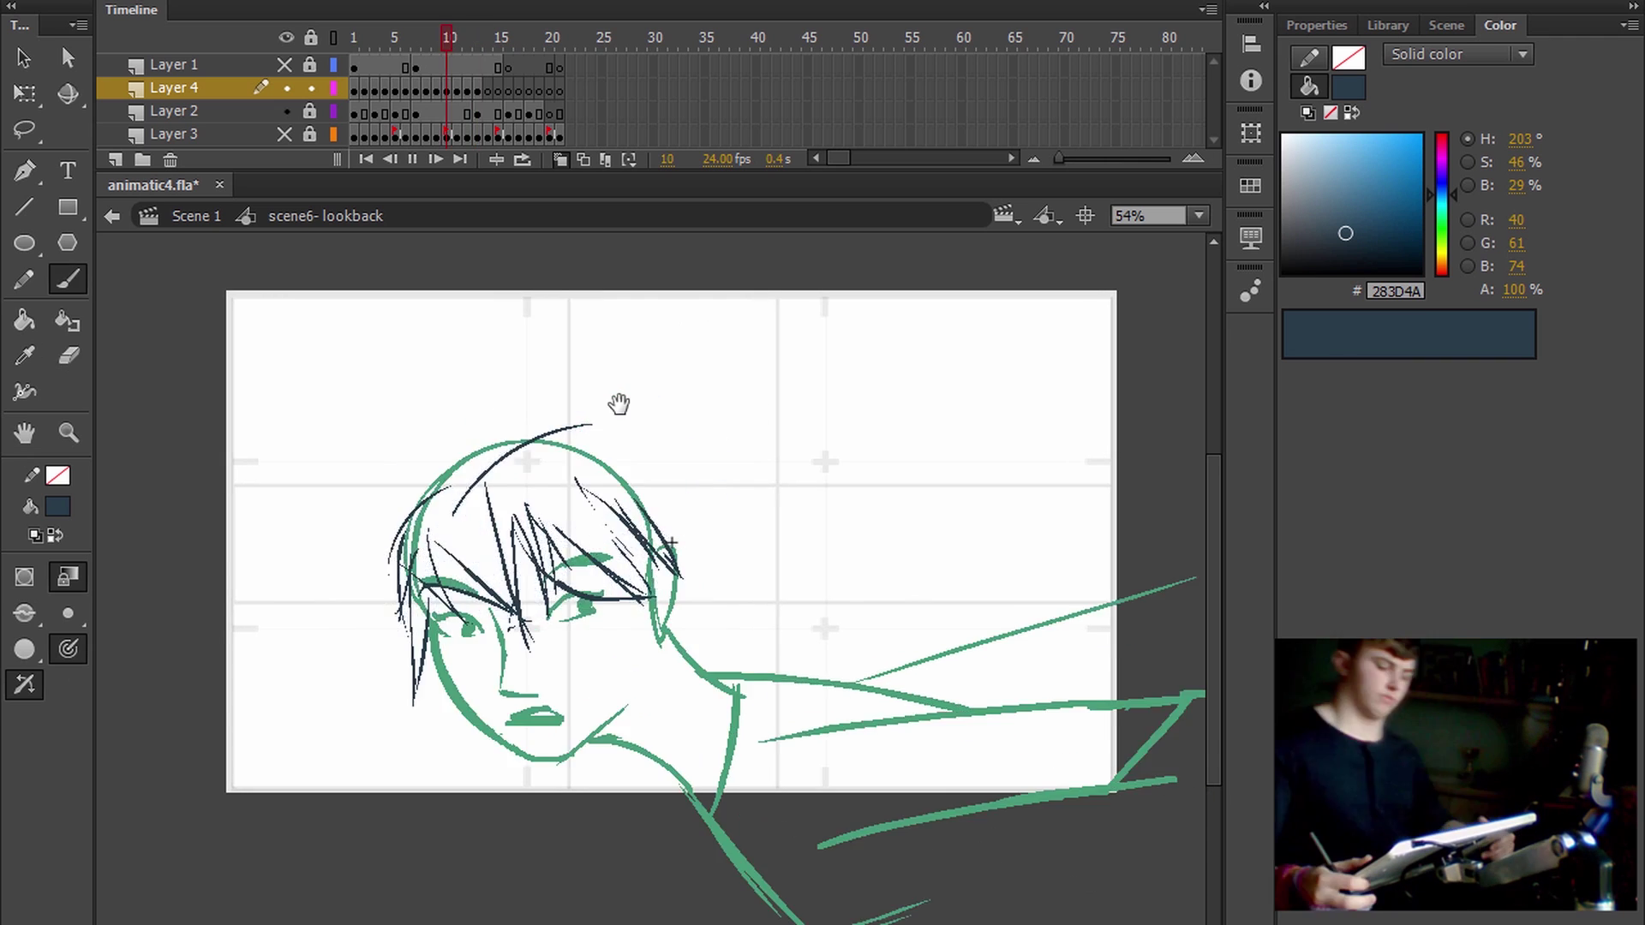
{"action": "key", "text": "period"}
{"action": "key", "text": "comma"}
{"action": "key", "text": "Return"}
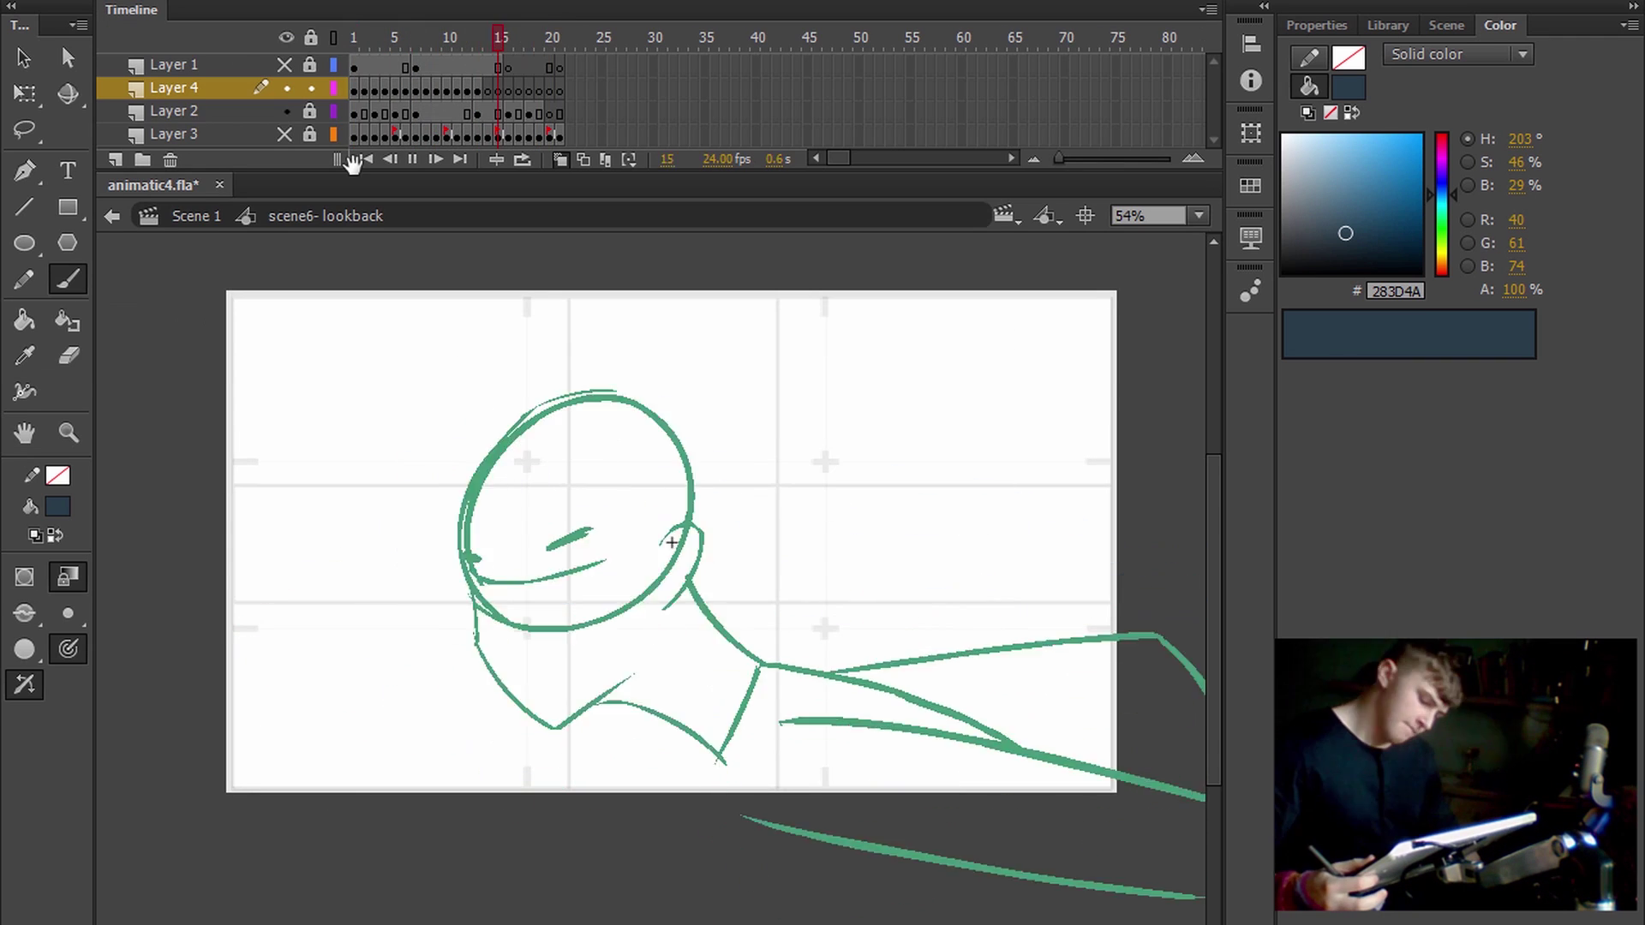
{"action": "key", "text": "comma"}
{"action": "key", "text": "comma"}
{"action": "key", "text": "comma"}
{"action": "key", "text": "comma"}
{"action": "key", "text": "period"}
{"action": "key", "text": "period"}
Step: Sketch the bent front leg's outline over the stick figure on Layer 2, frame 20 of stick demo.fla, erasing stray lines
{"action": "left_click_drag", "start_coordinate": [221, 568], "coordinate": [1166, 572]}
{"action": "left_click_drag", "start_coordinate": [197, 608], "coordinate": [671, 535]}
{"action": "key", "text": "e"}
{"action": "mouse_move", "coordinate": [505, 581]}
{"action": "left_mouse_down"}
{"action": "mouse_move", "coordinate": [1091, 549]}
{"action": "mouse_move", "coordinate": [390, 549]}
{"action": "left_mouse_up"}
{"action": "key", "text": "b"}
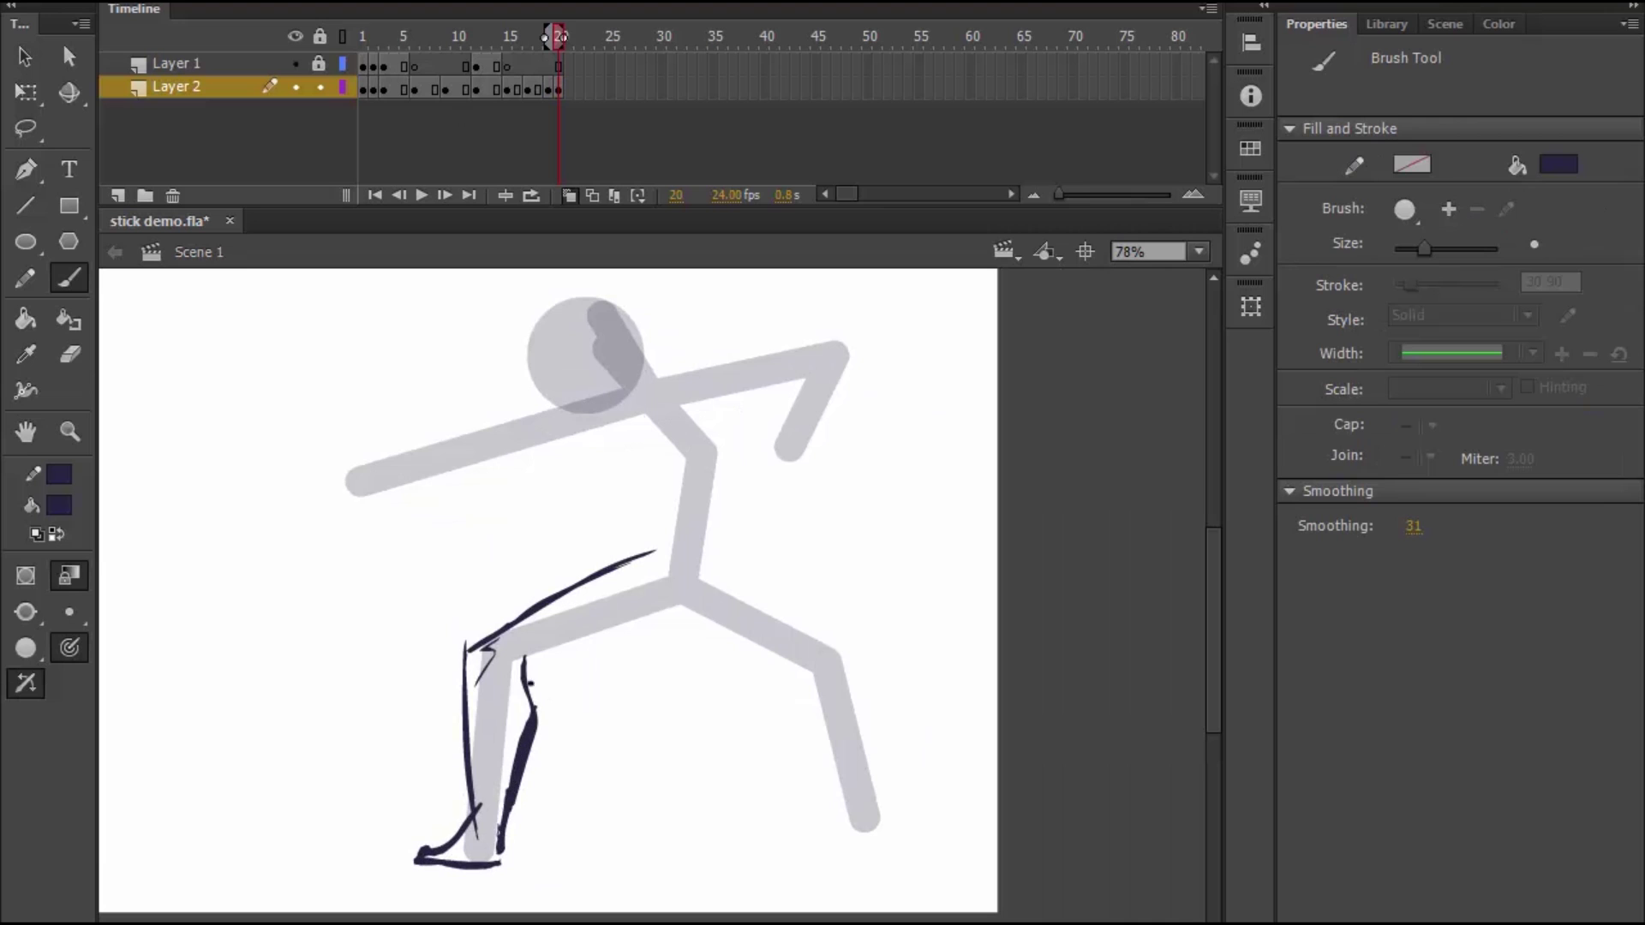
{"action": "left_click_drag", "start_coordinate": [526, 670], "coordinate": [497, 853]}
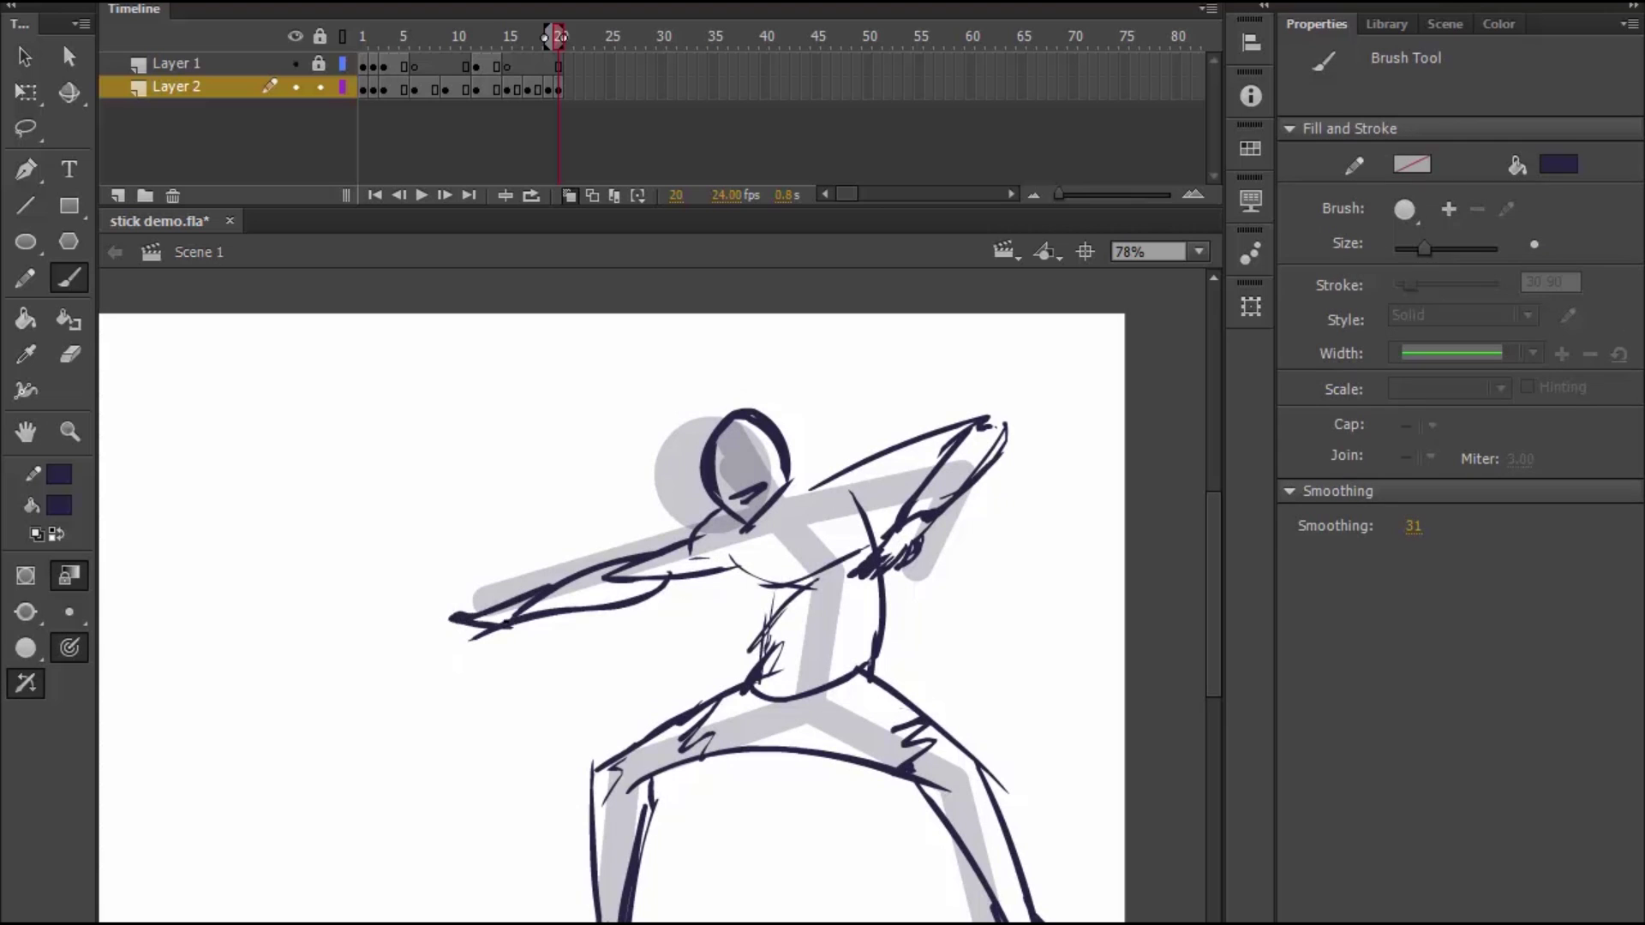
Step: Touch up the extended hand and the raised arm's shoulder area on the frame 20 figure, erasing excess strokes
{"action": "left_click_drag", "start_coordinate": [443, 628], "coordinate": [471, 635]}
{"action": "left_click_drag", "start_coordinate": [857, 501], "coordinate": [843, 471]}
{"action": "key", "text": "e"}
{"action": "left_click_drag", "start_coordinate": [838, 462], "coordinate": [836, 523]}
{"action": "key", "text": "b"}
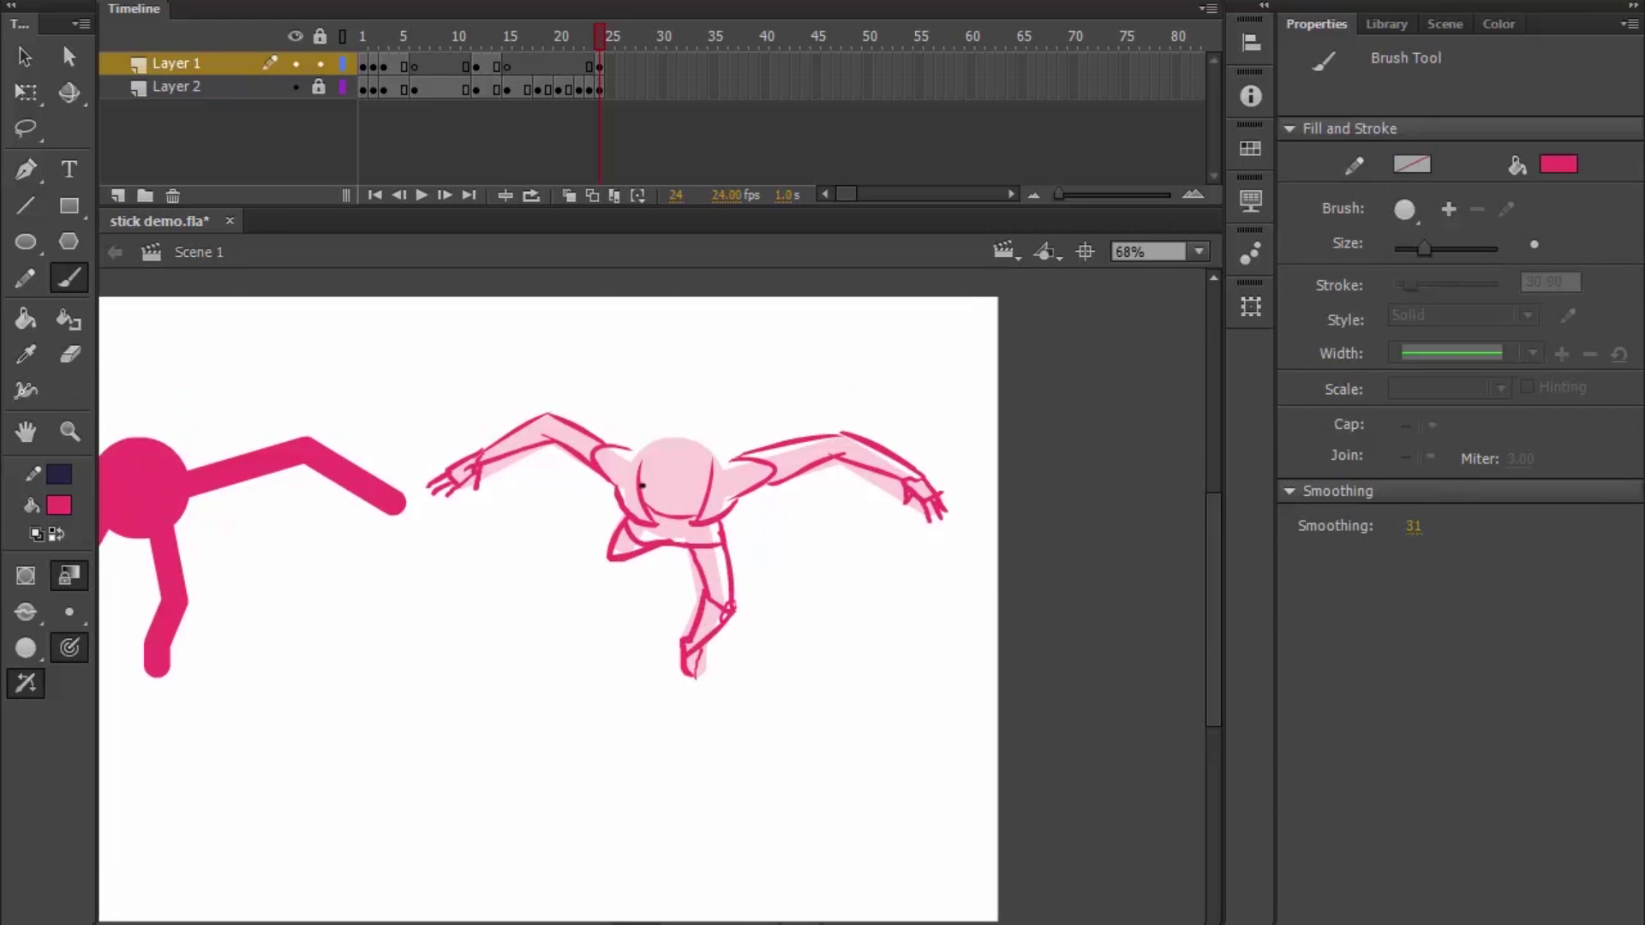
{"action": "left_click_drag", "start_coordinate": [742, 335], "coordinate": [775, 359]}
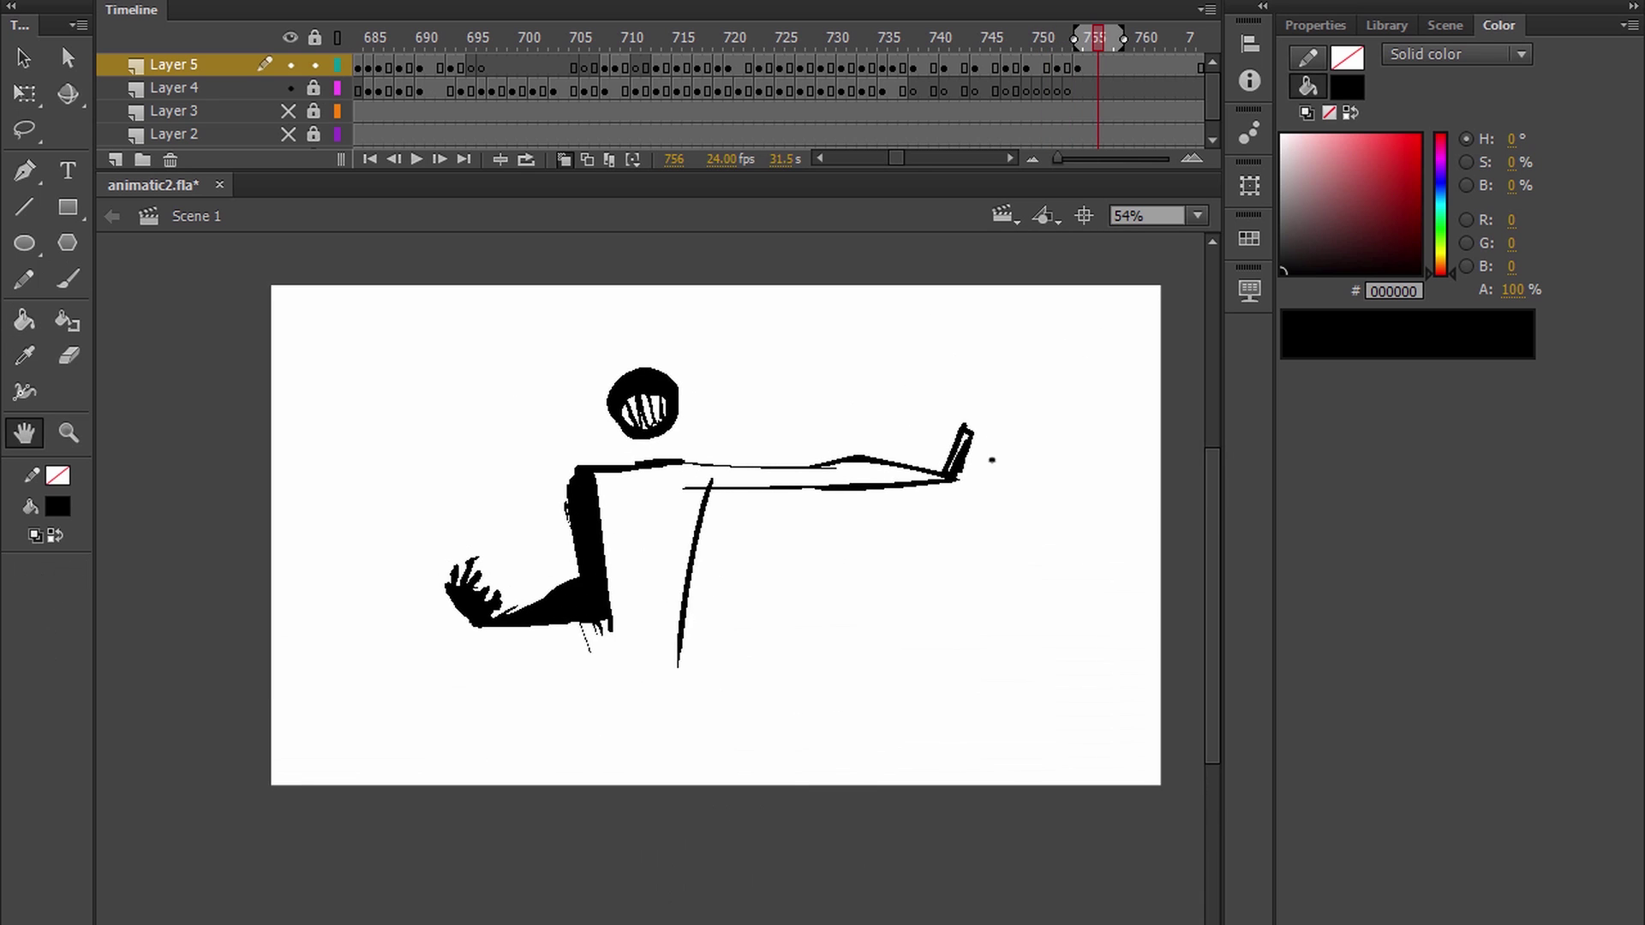
Step: Draw the fingers of the black figure's outstretched hand and outline its two bent legs on Layer 5 of animatic2.fla
{"action": "key", "text": "e"}
{"action": "key", "text": "b"}
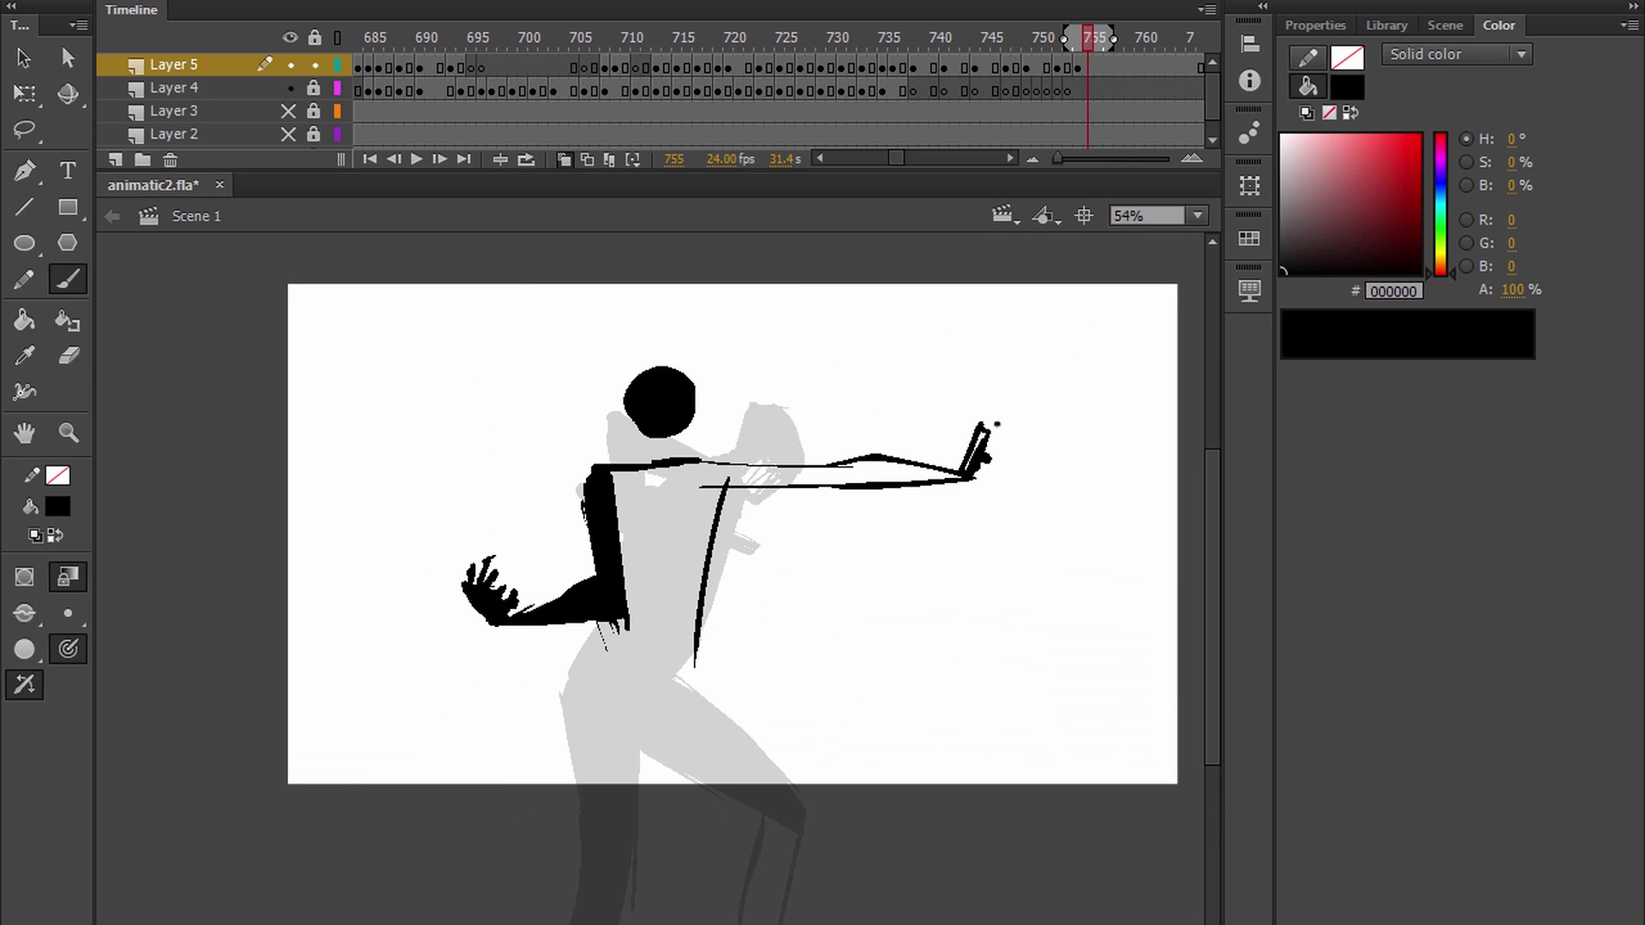
{"action": "left_click_drag", "start_coordinate": [981, 464], "coordinate": [1005, 411]}
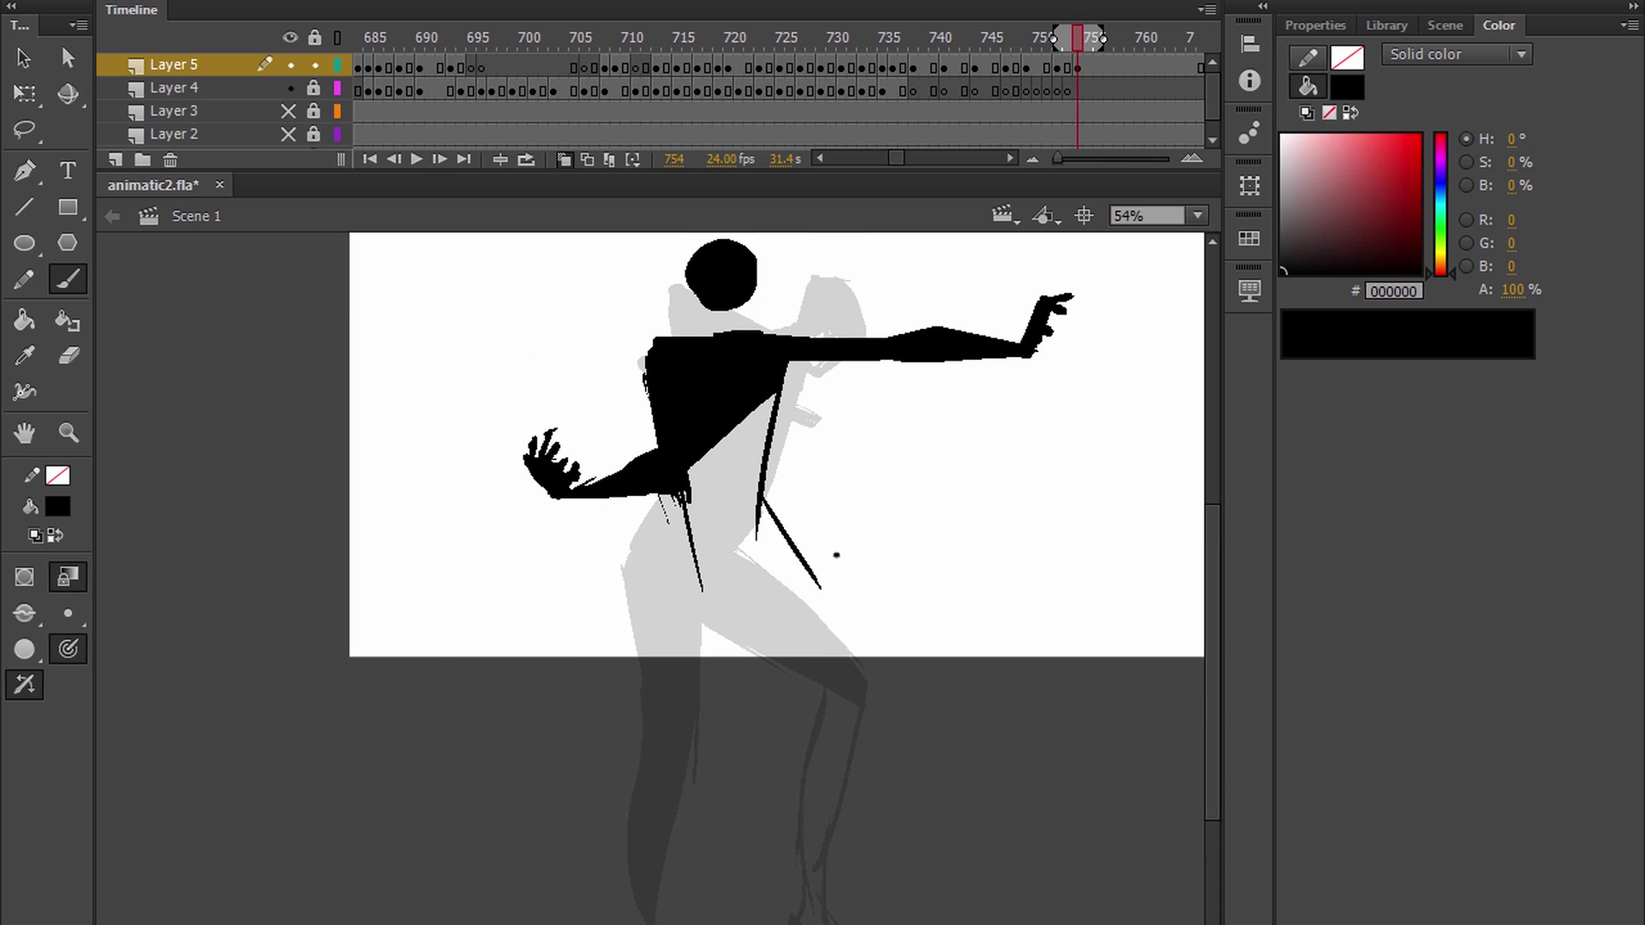
{"action": "scroll", "coordinate": [841, 555], "scroll_direction": "down", "scroll_amount": 2}
{"action": "left_click_drag", "start_coordinate": [820, 497], "coordinate": [868, 773]}
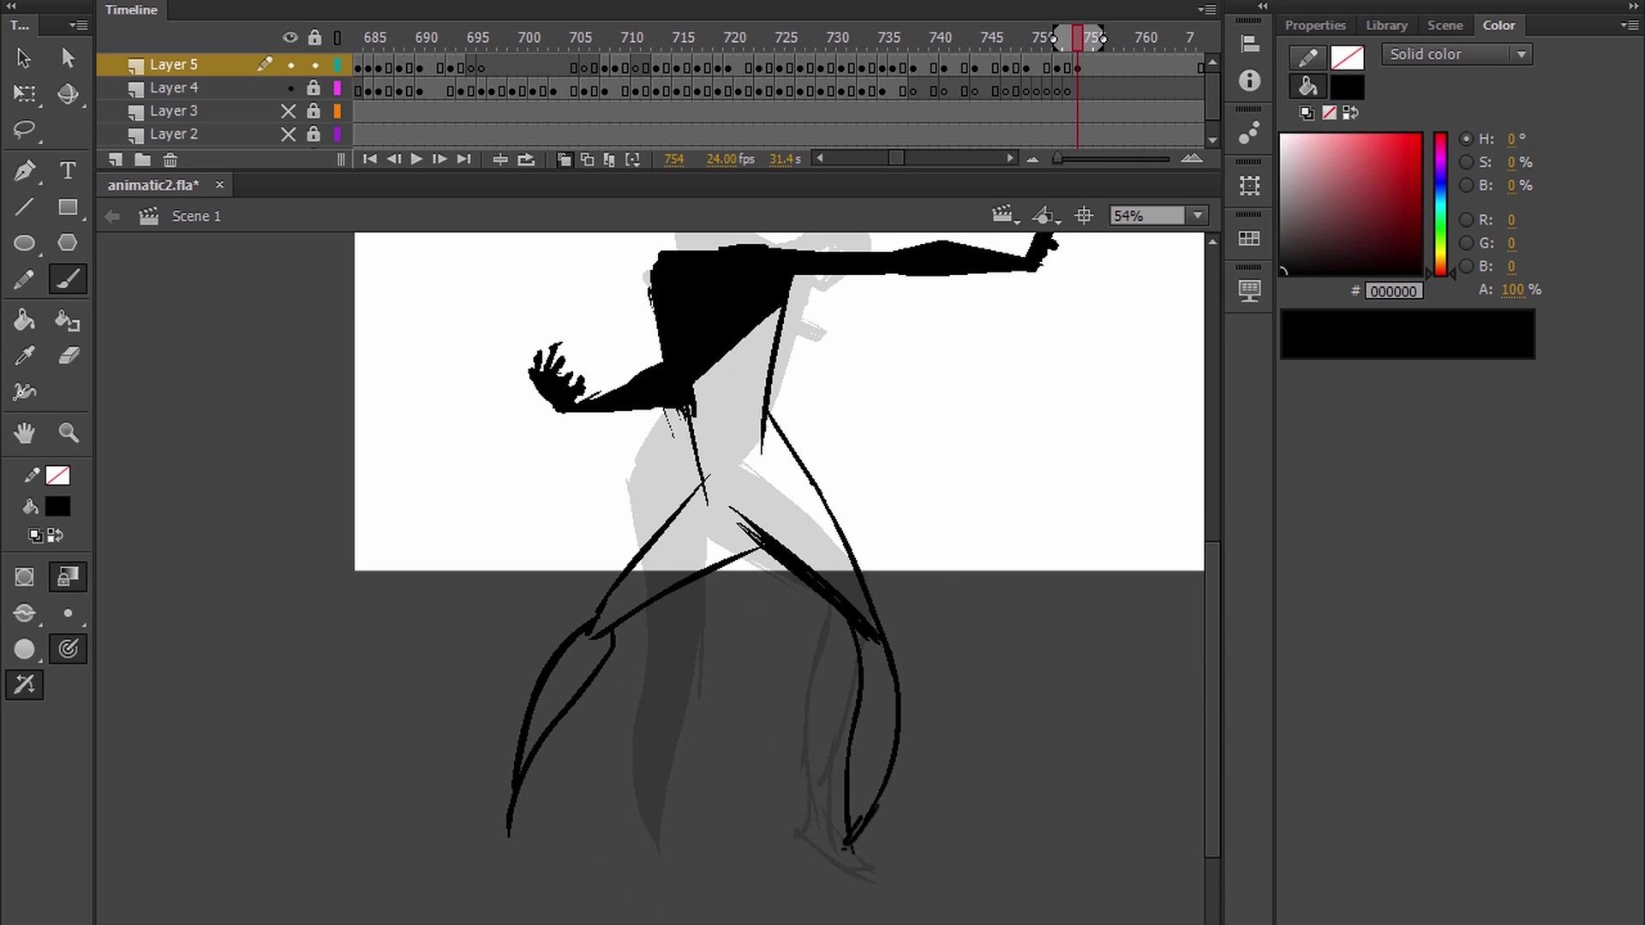
Step: Play the animation and retrace the side line of the black figure's torso on Layer 5, frame 754
{"action": "key", "text": "Return"}
{"action": "key", "text": "Return"}
{"action": "left_click_drag", "start_coordinate": [798, 353], "coordinate": [767, 439]}
Step: Go back four frames, reposition part of the black figure with Free Transform and retouch it with brush and eraser strokes
{"action": "key", "text": "comma"}
{"action": "key", "text": "comma"}
{"action": "key", "text": "comma"}
{"action": "key", "text": "comma"}
{"action": "key", "text": "q"}
{"action": "left_click_drag", "start_coordinate": [1049, 501], "coordinate": [698, 599]}
{"action": "left_click_drag", "start_coordinate": [1033, 533], "coordinate": [1033, 576]}
{"action": "key", "text": "b"}
{"action": "key", "text": "e"}
{"action": "left_click_drag", "start_coordinate": [928, 605], "coordinate": [870, 590]}
{"action": "key", "text": "b"}
{"action": "left_click_drag", "start_coordinate": [881, 588], "coordinate": [968, 612]}
{"action": "key", "text": "space"}
{"action": "left_click_drag", "start_coordinate": [1065, 582], "coordinate": [951, 536]}
Step: Step back through the preceding frames of the black figure to examine the flow of its motion
{"action": "key", "text": "comma"}
{"action": "key", "text": "comma"}
{"action": "key", "text": "comma"}
{"action": "key", "text": "comma"}
{"action": "key", "text": "comma"}
{"action": "key", "text": "comma"}
{"action": "key", "text": "comma"}
{"action": "key", "text": "comma"}
{"action": "key", "text": "comma"}
{"action": "key", "text": "comma"}
{"action": "key", "text": "comma"}
{"action": "key", "text": "comma"}
{"action": "key", "text": "comma"}
{"action": "key", "text": "comma"}
{"action": "key", "text": "comma"}
{"action": "key", "text": "comma"}
{"action": "key", "text": "comma"}
{"action": "key", "text": "comma"}
{"action": "key", "text": "comma"}
{"action": "key", "text": "comma"}
Step: Select frame 754 on Layer 5 and adjust part of the black figure with Free Transform
{"action": "mouse_move", "coordinate": [988, 340]}
{"action": "left_mouse_down"}
{"action": "mouse_move", "coordinate": [1121, 411]}
{"action": "mouse_move", "coordinate": [1111, 225]}
{"action": "left_mouse_up"}
{"action": "left_click", "coordinate": [1078, 67]}
{"action": "key", "text": "q"}
{"action": "left_click_drag", "start_coordinate": [1042, 297], "coordinate": [1035, 341]}
{"action": "left_click_drag", "start_coordinate": [1035, 341], "coordinate": [1014, 378]}
{"action": "left_click_drag", "start_coordinate": [894, 359], "coordinate": [907, 327]}
Step: Step forward and back through the frames around the adjusted pose to compare the positions
{"action": "key", "text": "period"}
{"action": "key", "text": "period"}
{"action": "key", "text": "period"}
{"action": "key", "text": "period"}
{"action": "key", "text": "period"}
{"action": "key", "text": "period"}
{"action": "key", "text": "comma"}
{"action": "key", "text": "comma"}
{"action": "key", "text": "comma"}
{"action": "key", "text": "comma"}
{"action": "key", "text": "comma"}
{"action": "key", "text": "comma"}
{"action": "key", "text": "comma"}
{"action": "key", "text": "comma"}
{"action": "key", "text": "period"}
{"action": "key", "text": "period"}
Step: Erase motion streaks into the black figure's rear and outstretched arms
{"action": "key", "text": "e"}
{"action": "left_click_drag", "start_coordinate": [467, 591], "coordinate": [514, 568]}
{"action": "left_click_drag", "start_coordinate": [932, 581], "coordinate": [863, 631]}
Step: Step back and forth through the frames to check the streaked arms in motion
{"action": "key", "text": "comma"}
{"action": "key", "text": "comma"}
{"action": "key", "text": "comma"}
{"action": "key", "text": "comma"}
{"action": "key", "text": "comma"}
{"action": "key", "text": "comma"}
{"action": "key", "text": "comma"}
{"action": "key", "text": "comma"}
{"action": "key", "text": "period"}
{"action": "key", "text": "period"}
{"action": "key", "text": "period"}
{"action": "key", "text": "period"}
{"action": "key", "text": "period"}
{"action": "key", "text": "period"}
{"action": "key", "text": "period"}
{"action": "key", "text": "period"}
{"action": "key", "text": "period"}
Step: Erase streaks across the black figure's head and upper body and brush strokes back in, checking the neighbouring frames
{"action": "left_click_drag", "start_coordinate": [531, 442], "coordinate": [599, 416]}
{"action": "mouse_move", "coordinate": [816, 418]}
{"action": "left_mouse_down"}
{"action": "mouse_move", "coordinate": [687, 478]}
{"action": "mouse_move", "coordinate": [830, 483]}
{"action": "left_mouse_up"}
{"action": "key", "text": "b"}
{"action": "left_click_drag", "start_coordinate": [557, 480], "coordinate": [600, 469]}
{"action": "left_click_drag", "start_coordinate": [734, 453], "coordinate": [606, 463]}
{"action": "key", "text": "period"}
{"action": "key", "text": "period"}
{"action": "key", "text": "period"}
{"action": "mouse_move", "coordinate": [466, 536]}
{"action": "left_mouse_down"}
{"action": "mouse_move", "coordinate": [580, 480]}
{"action": "mouse_move", "coordinate": [572, 498]}
{"action": "left_mouse_up"}
{"action": "key", "text": "comma"}
{"action": "key", "text": "comma"}
{"action": "key", "text": "comma"}
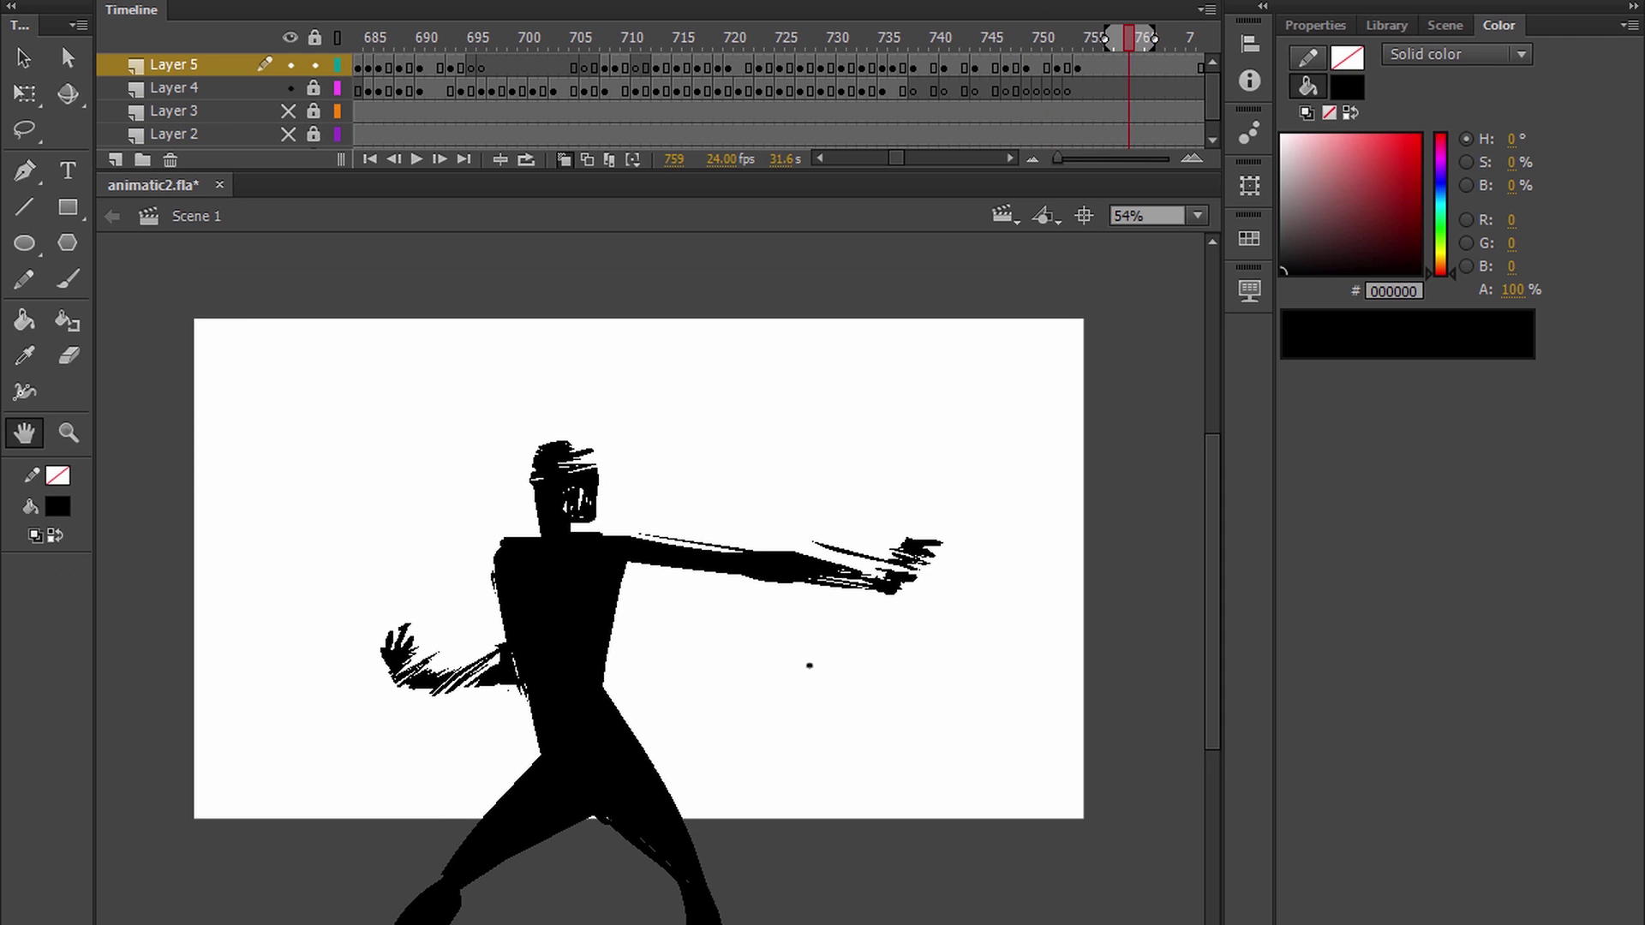
Step: Go back five frames from frame 759, enclose part of the drawing with the Lasso tool and delete it
{"action": "left_click_drag", "start_coordinate": [821, 666], "coordinate": [881, 463]}
{"action": "key", "text": "comma"}
{"action": "key", "text": "comma"}
{"action": "key", "text": "comma"}
{"action": "key", "text": "comma"}
{"action": "key", "text": "comma"}
{"action": "left_click_drag", "start_coordinate": [803, 592], "coordinate": [830, 565]}
{"action": "key", "text": "l"}
{"action": "left_click_drag", "start_coordinate": [652, 446], "coordinate": [717, 518]}
{"action": "key", "text": "Delete"}
Step: Undo a trial brush stroke, draw a replacement stroke and insert a blank keyframe
{"action": "key", "text": "b"}
{"action": "left_click_drag", "start_coordinate": [977, 332], "coordinate": [987, 446]}
{"action": "key", "text": "ctrl+z"}
{"action": "key", "text": "Escape"}
{"action": "left_click_drag", "start_coordinate": [867, 502], "coordinate": [716, 515]}
{"action": "key", "text": "F7"}
{"action": "key", "text": "period"}
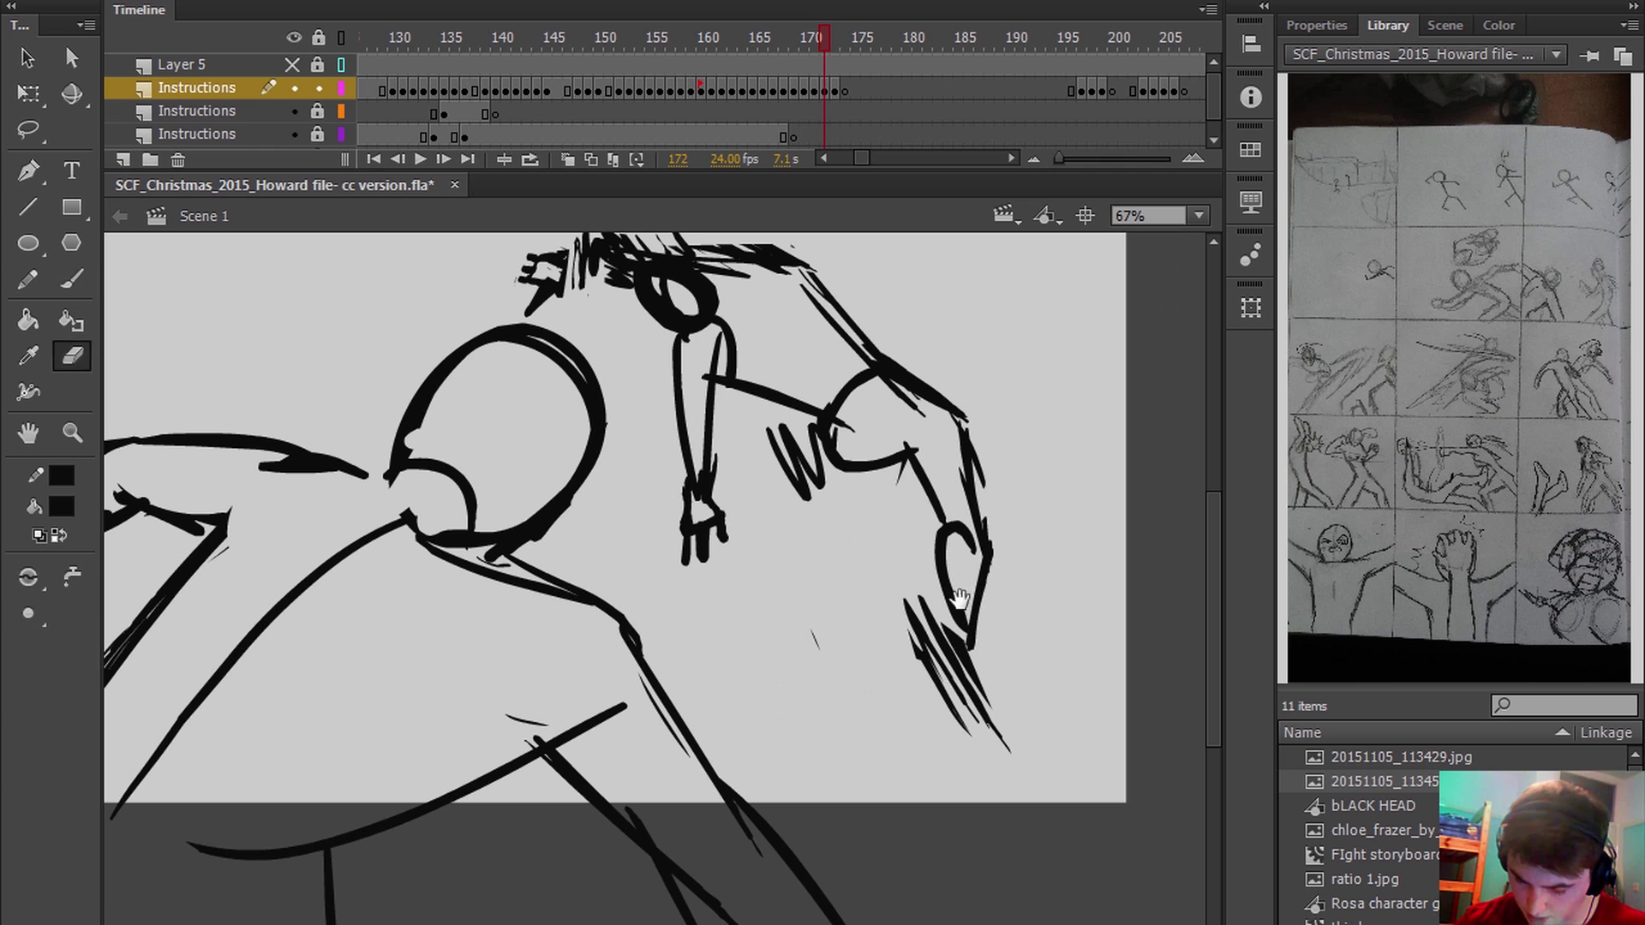
Step: Thicken the motion streaks below the falling figure's limb on the Instructions layer, frame 172, and erase the excess
{"action": "key", "text": "b"}
{"action": "left_click_drag", "start_coordinate": [930, 617], "coordinate": [1002, 771]}
{"action": "key", "text": "e"}
{"action": "left_click_drag", "start_coordinate": [968, 758], "coordinate": [998, 792]}
{"action": "left_click_drag", "start_coordinate": [960, 668], "coordinate": [939, 682]}
Step: Redraw the outline of the falling figure's lower limb on frame 172 and erase overlapping lines around the joint
{"action": "key", "text": "b"}
{"action": "mouse_move", "coordinate": [898, 618]}
{"action": "left_mouse_down"}
{"action": "mouse_move", "coordinate": [919, 682]}
{"action": "mouse_move", "coordinate": [885, 681]}
{"action": "left_mouse_up"}
{"action": "key", "text": "b"}
{"action": "key", "text": "e"}
{"action": "key", "text": "b"}
{"action": "mouse_move", "coordinate": [893, 542]}
{"action": "left_mouse_down"}
{"action": "mouse_move", "coordinate": [878, 602]}
{"action": "mouse_move", "coordinate": [898, 653]}
{"action": "left_mouse_up"}
{"action": "key", "text": "e"}
{"action": "key", "text": "b"}
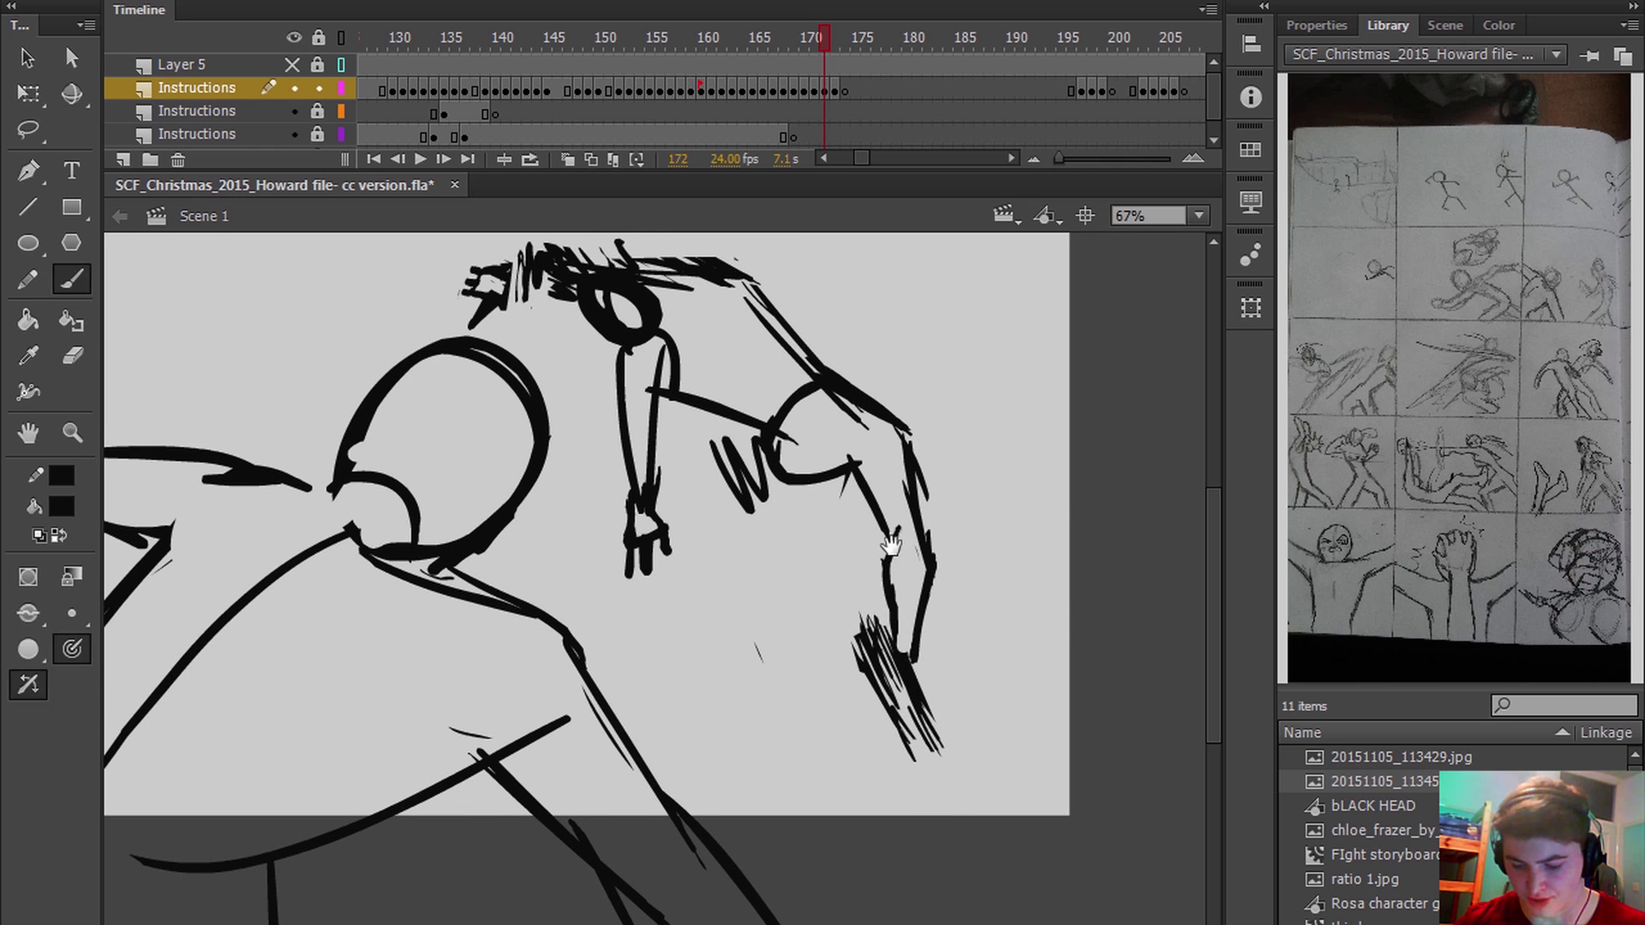
{"action": "key", "text": "e"}
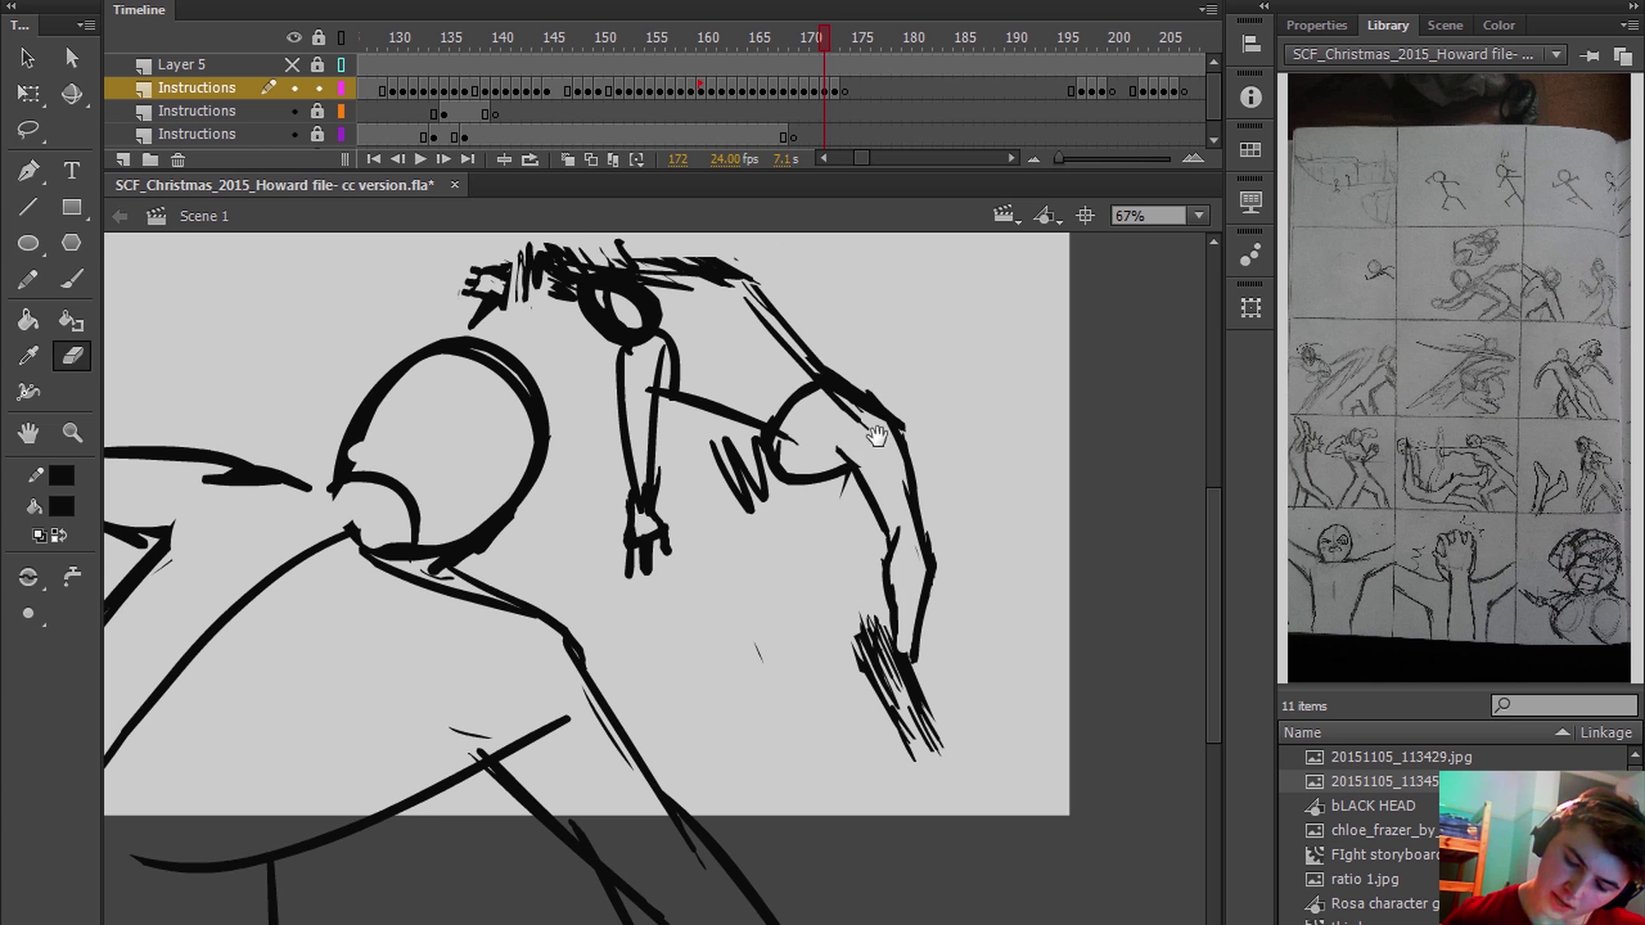
{"action": "left_click_drag", "start_coordinate": [817, 401], "coordinate": [820, 394]}
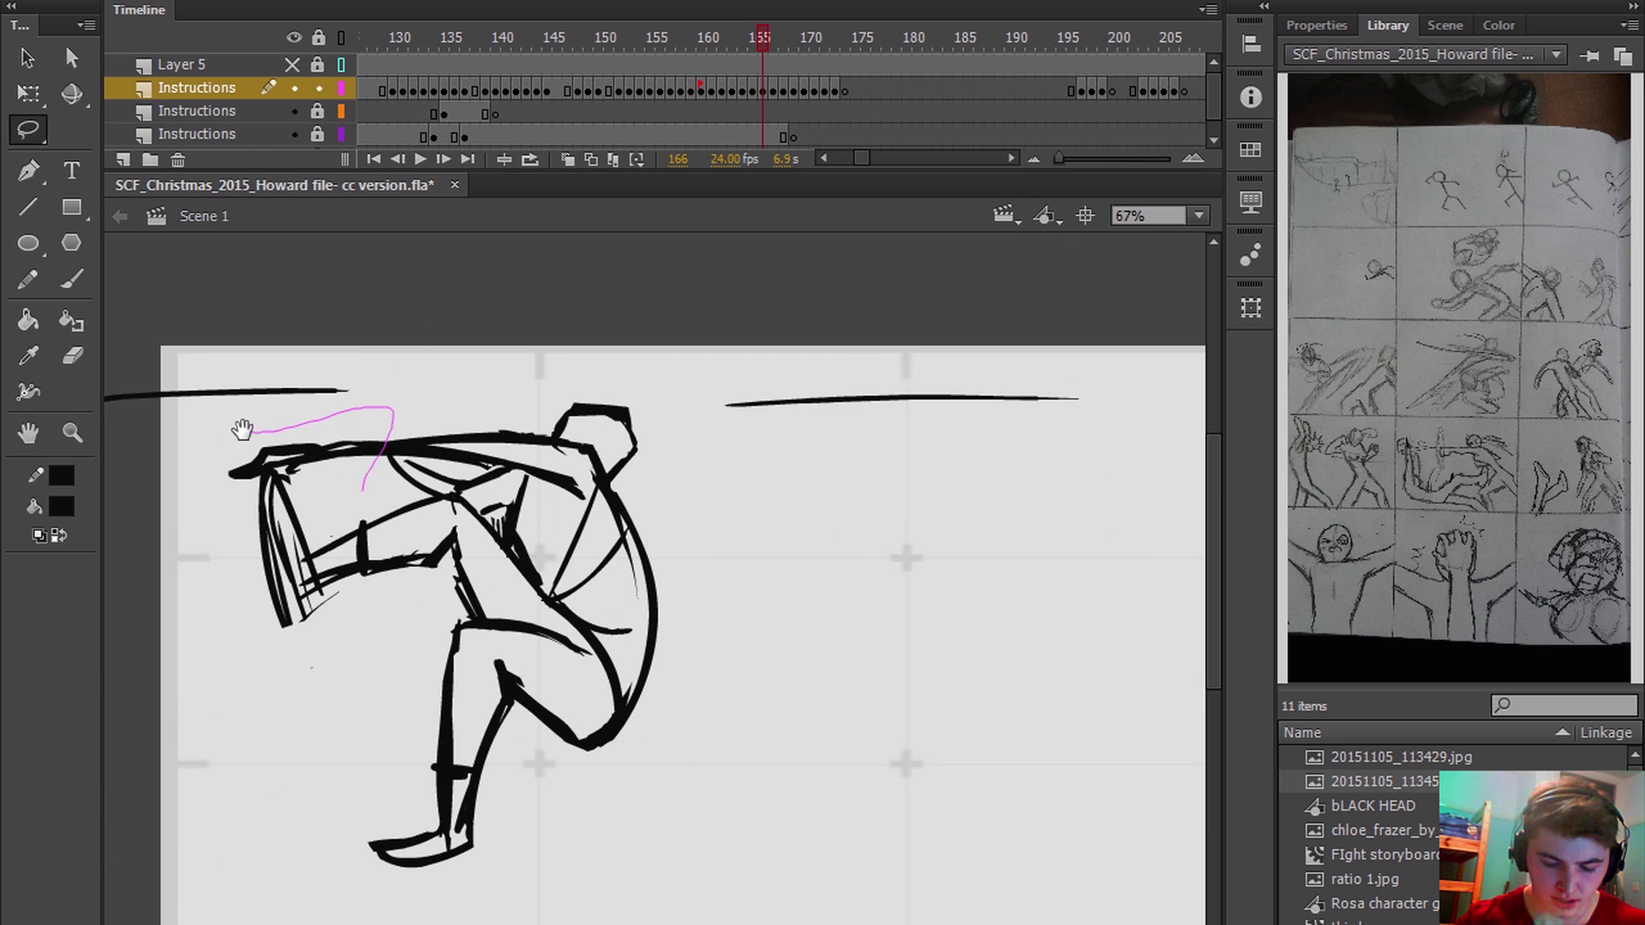
Step: Lasso and transform the crouching figure's outstretched hand on frame 166, and rework the raised foot with brush and eraser
{"action": "left_click_drag", "start_coordinate": [242, 430], "coordinate": [368, 480]}
{"action": "key", "text": "q"}
{"action": "left_click_drag", "start_coordinate": [369, 466], "coordinate": [389, 467]}
{"action": "key", "text": "b"}
{"action": "left_click_drag", "start_coordinate": [283, 491], "coordinate": [291, 543]}
{"action": "key", "text": "e"}
{"action": "mouse_move", "coordinate": [257, 643]}
{"action": "left_mouse_down"}
{"action": "mouse_move", "coordinate": [346, 602]}
{"action": "mouse_move", "coordinate": [331, 501]}
{"action": "left_mouse_up"}
{"action": "key", "text": "b"}
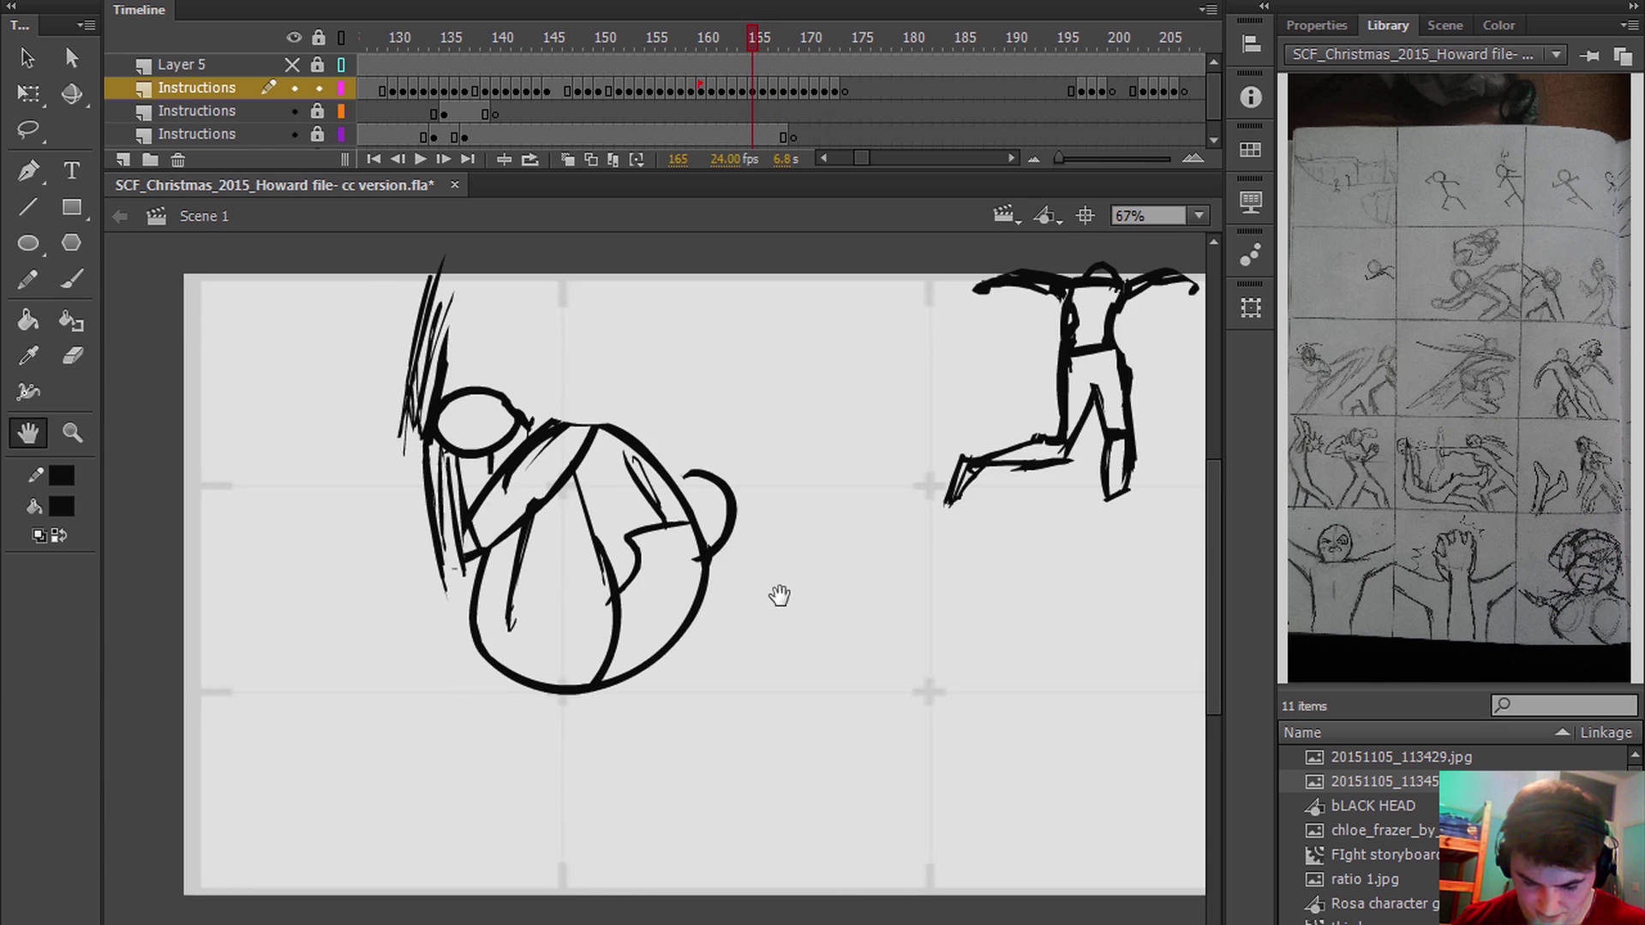
Step: Erase motion streaks into the crouching figure's lower foot on frame 166 and touch up nearby frames with brush strokes
{"action": "key", "text": "."}
{"action": "key", "text": "e"}
{"action": "left_click_drag", "start_coordinate": [431, 799], "coordinate": [402, 744]}
{"action": "key", "text": "b"}
{"action": "key", "text": "e"}
{"action": "mouse_move", "coordinate": [454, 792]}
{"action": "left_mouse_down"}
{"action": "mouse_move", "coordinate": [444, 726]}
{"action": "mouse_move", "coordinate": [468, 733]}
{"action": "left_mouse_up"}
{"action": "key", "text": "."}
{"action": "key", "text": "b"}
{"action": "left_click_drag", "start_coordinate": [673, 651], "coordinate": [668, 665]}
{"action": "left_click_drag", "start_coordinate": [781, 528], "coordinate": [769, 574]}
{"action": "key", "text": "period"}
{"action": "key", "text": "e"}
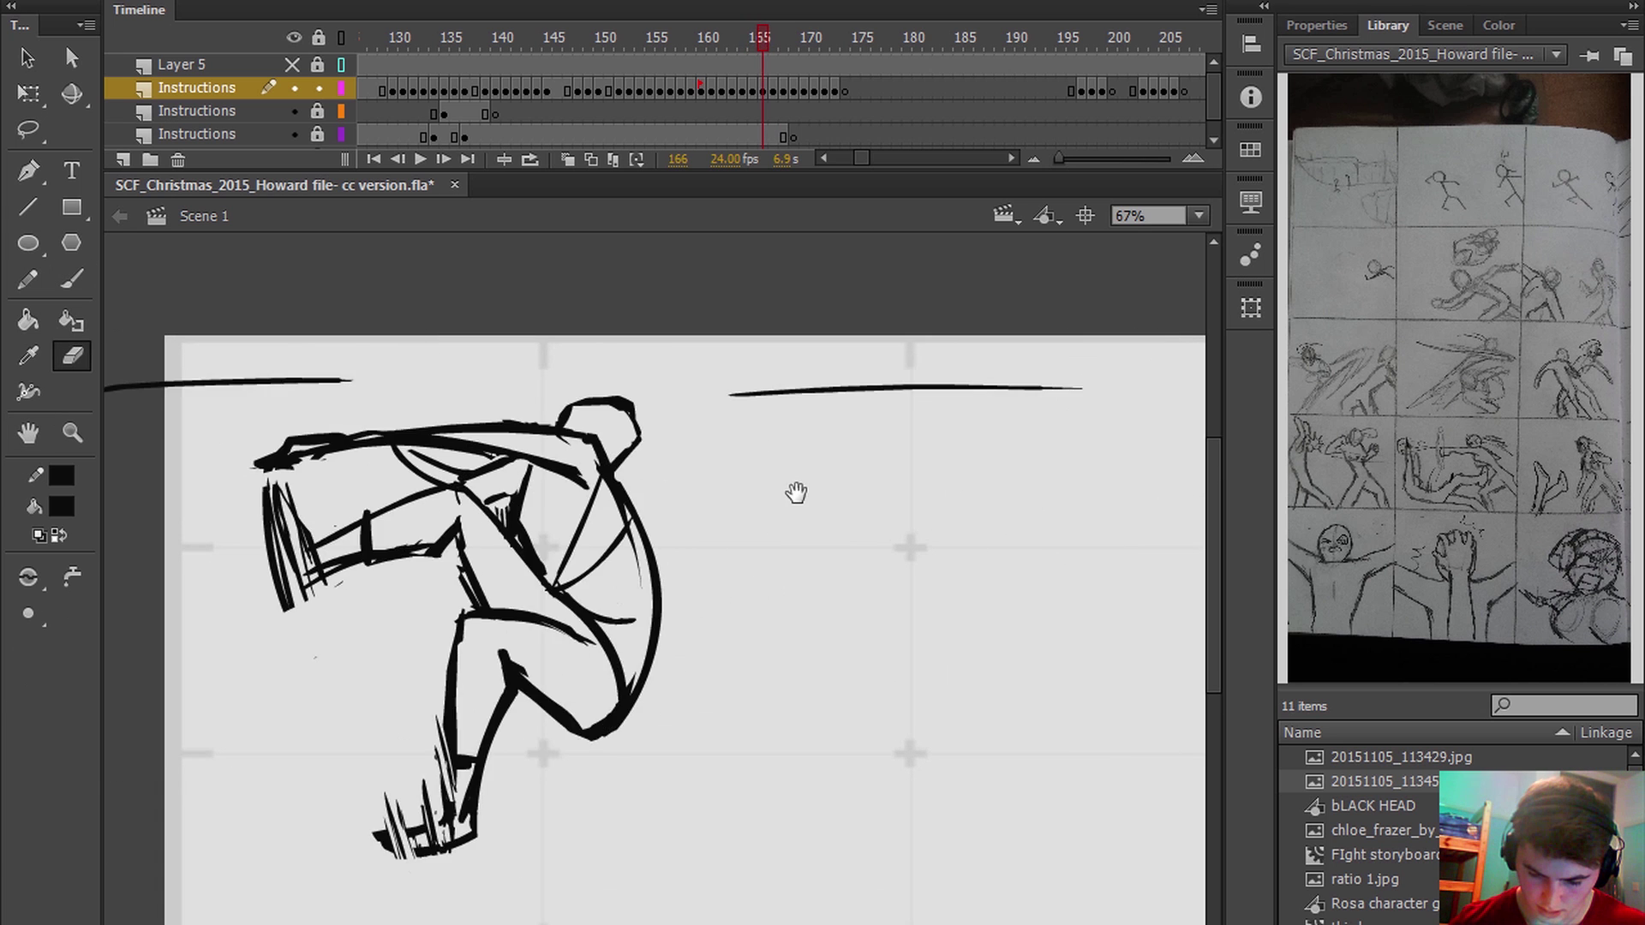
Step: Delete the lunging figure's head on frame 167, turn on onion skinning and redraw the head as a circle
{"action": "key", "text": "period"}
{"action": "key", "text": "period"}
{"action": "key", "text": "comma"}
{"action": "key", "text": "l"}
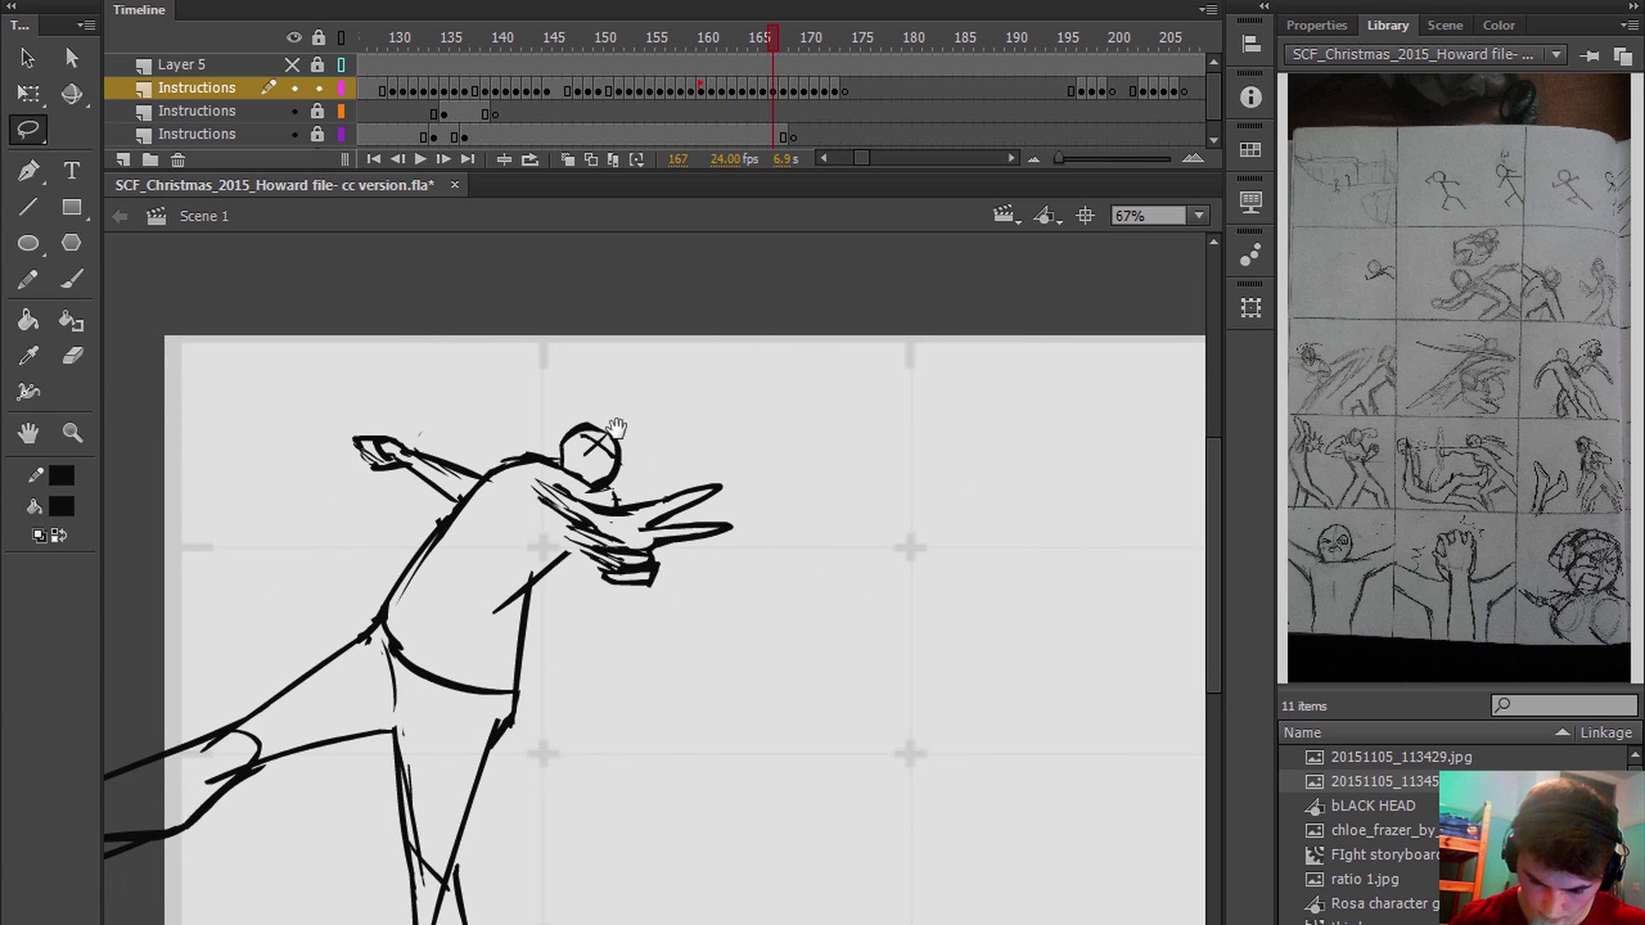
{"action": "key", "text": "Delete"}
{"action": "left_click", "coordinate": [567, 160]}
{"action": "key", "text": "b"}
{"action": "left_click_drag", "start_coordinate": [628, 398], "coordinate": [639, 414]}
{"action": "key", "text": "e"}
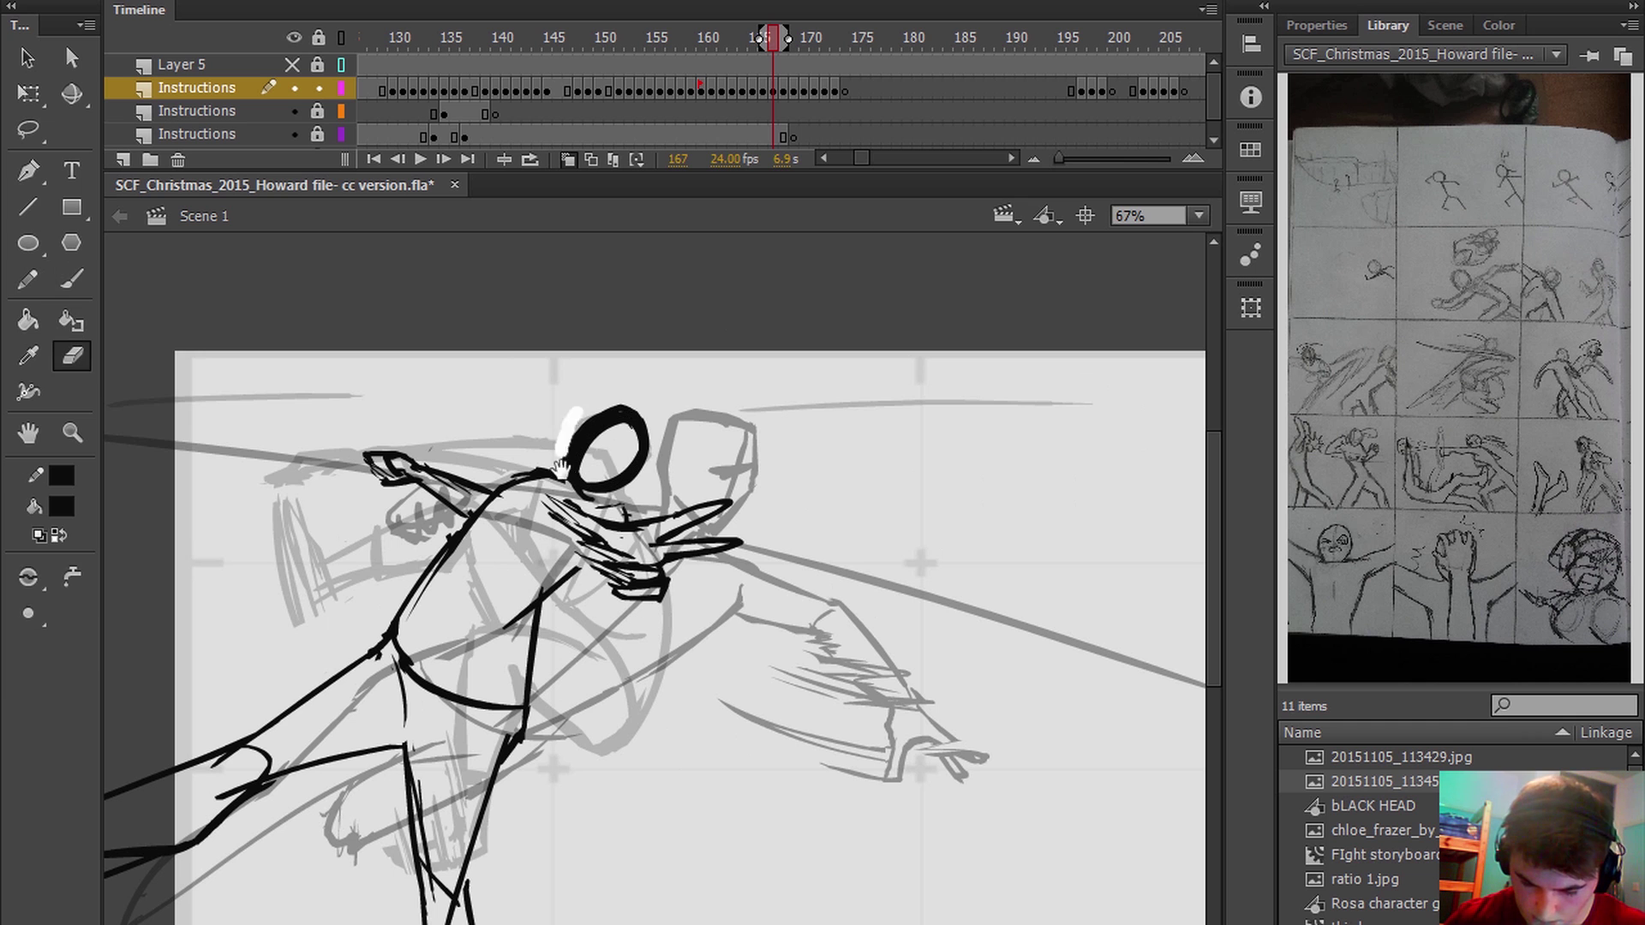
Step: Clean up the lines around the lunging figure's new head and draw crossed facial guidelines inside it
{"action": "key", "text": "b"}
{"action": "key", "text": "e"}
{"action": "left_click_drag", "start_coordinate": [579, 485], "coordinate": [600, 501]}
{"action": "key", "text": "b"}
{"action": "left_click_drag", "start_coordinate": [627, 421], "coordinate": [587, 487]}
{"action": "left_click_drag", "start_coordinate": [583, 443], "coordinate": [632, 461]}
{"action": "left_click_drag", "start_coordinate": [712, 380], "coordinate": [696, 384]}
Step: Compare frames 166 and 167, and lasso the crouching figure's head on frame 166 to shift it back from the outstretched arm
{"action": "key", "text": "comma"}
{"action": "key", "text": "period"}
{"action": "key", "text": "comma"}
{"action": "key", "text": "l"}
{"action": "mouse_move", "coordinate": [574, 399]}
{"action": "left_mouse_down"}
{"action": "mouse_move", "coordinate": [598, 444]}
{"action": "mouse_move", "coordinate": [537, 427]}
{"action": "left_mouse_up"}
{"action": "key", "text": "b"}
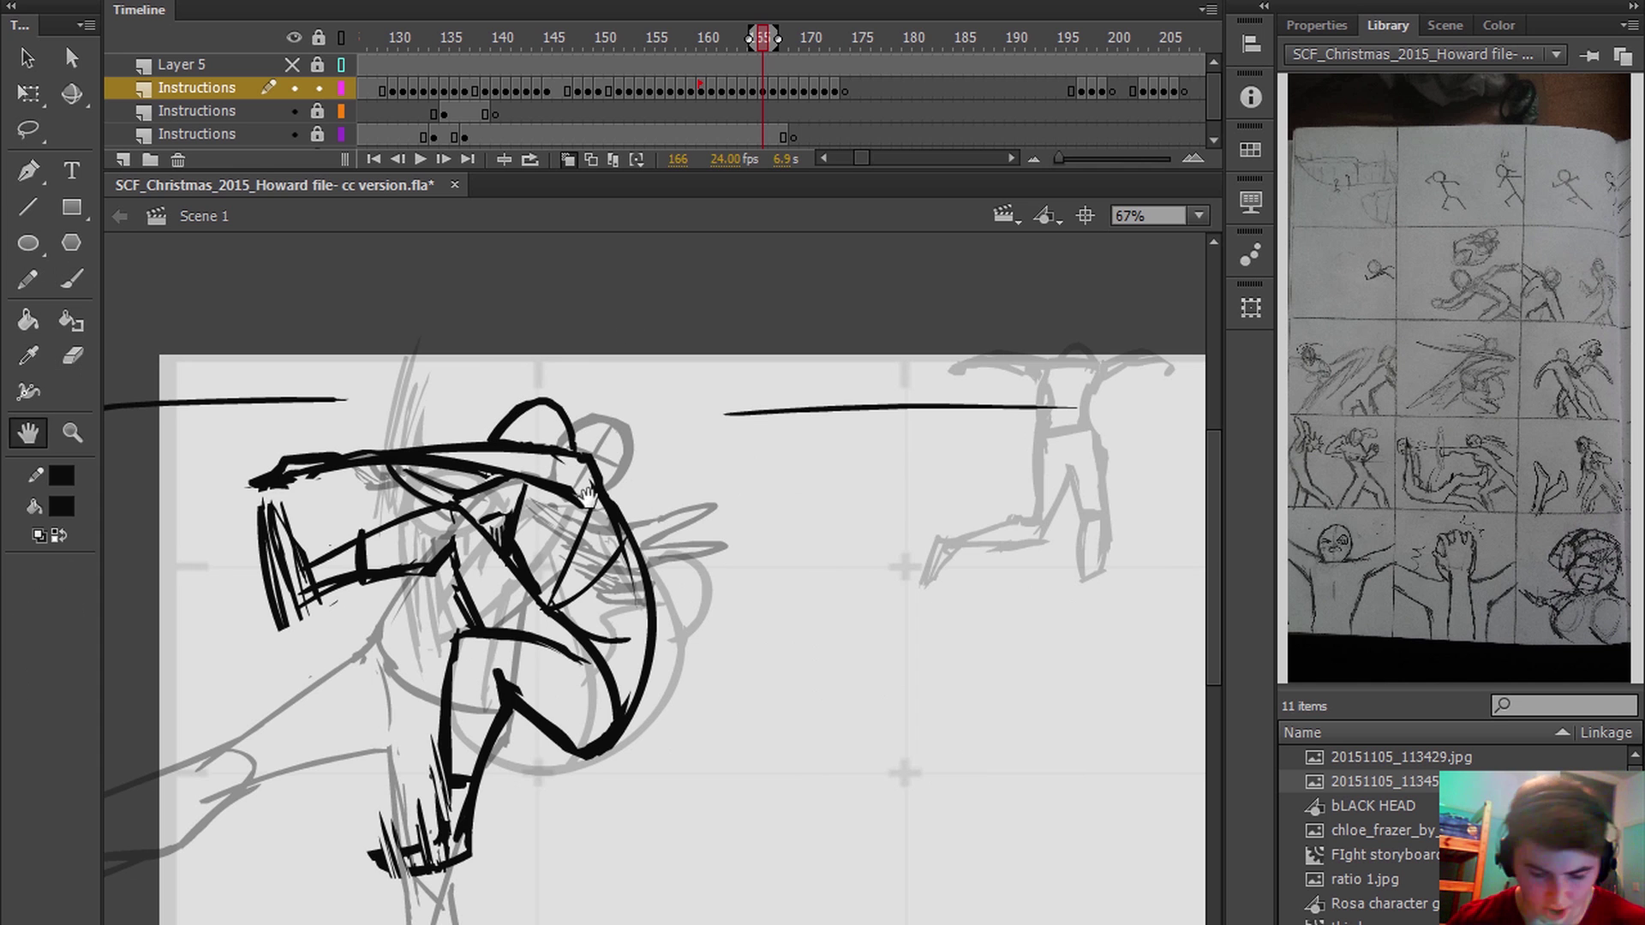
Step: Draw a curved centre line down the lunging figure's torso on frame 167 and erase its excess
{"action": "left_click_drag", "start_coordinate": [572, 714], "coordinate": [604, 589]}
{"action": "key", "text": "period"}
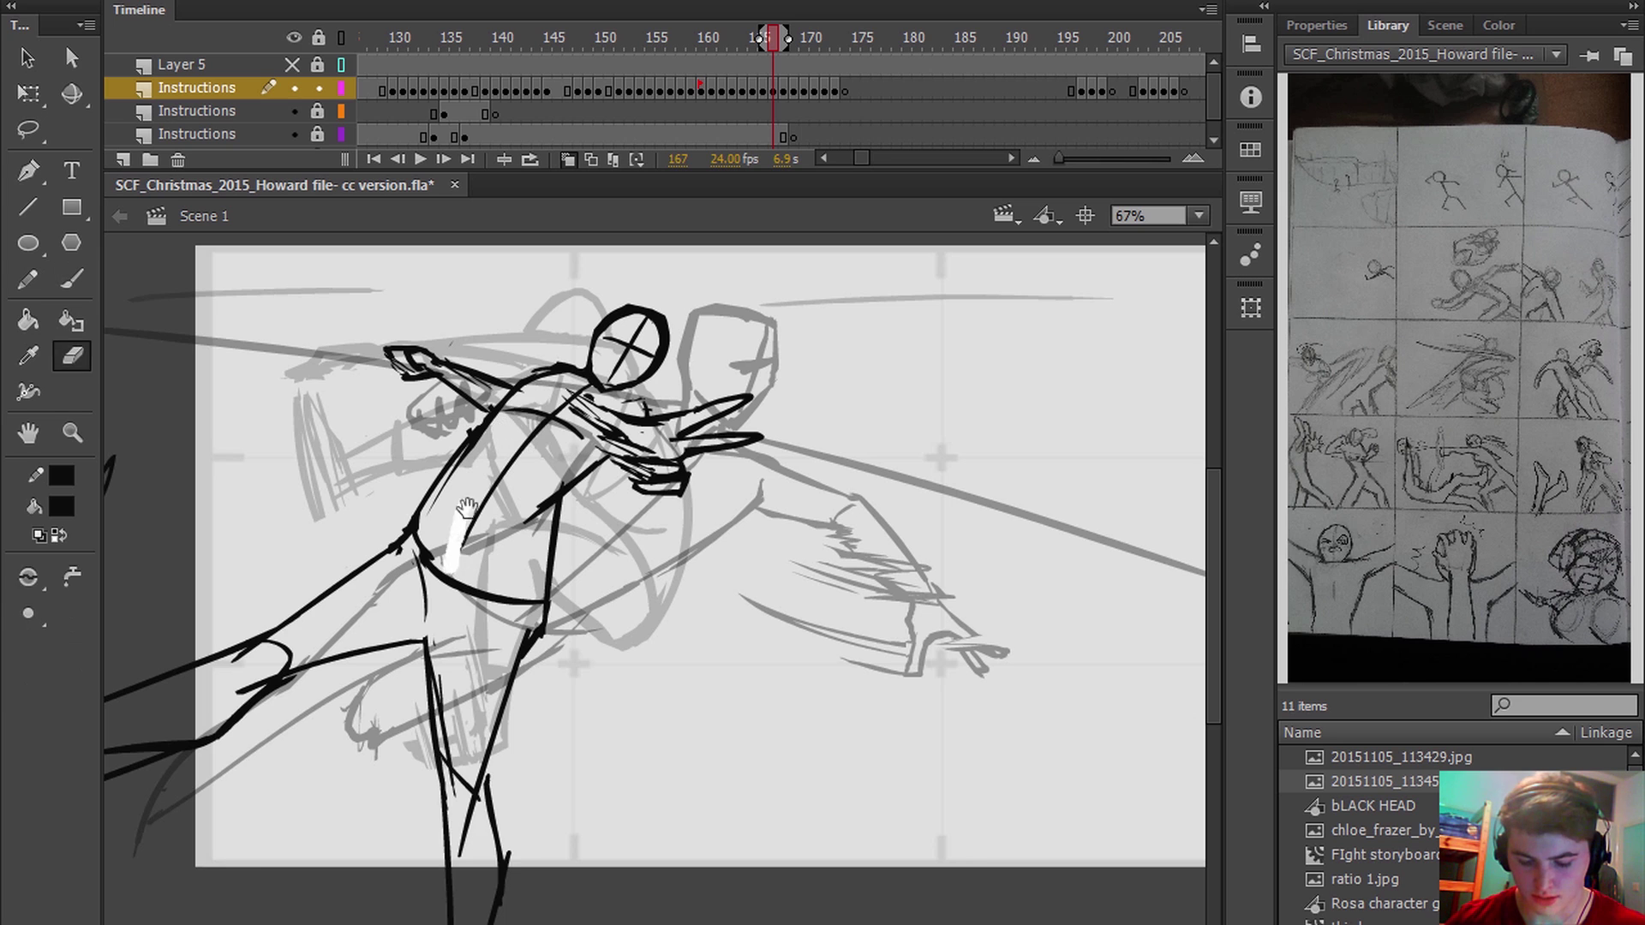
{"action": "left_click_drag", "start_coordinate": [586, 495], "coordinate": [615, 454]}
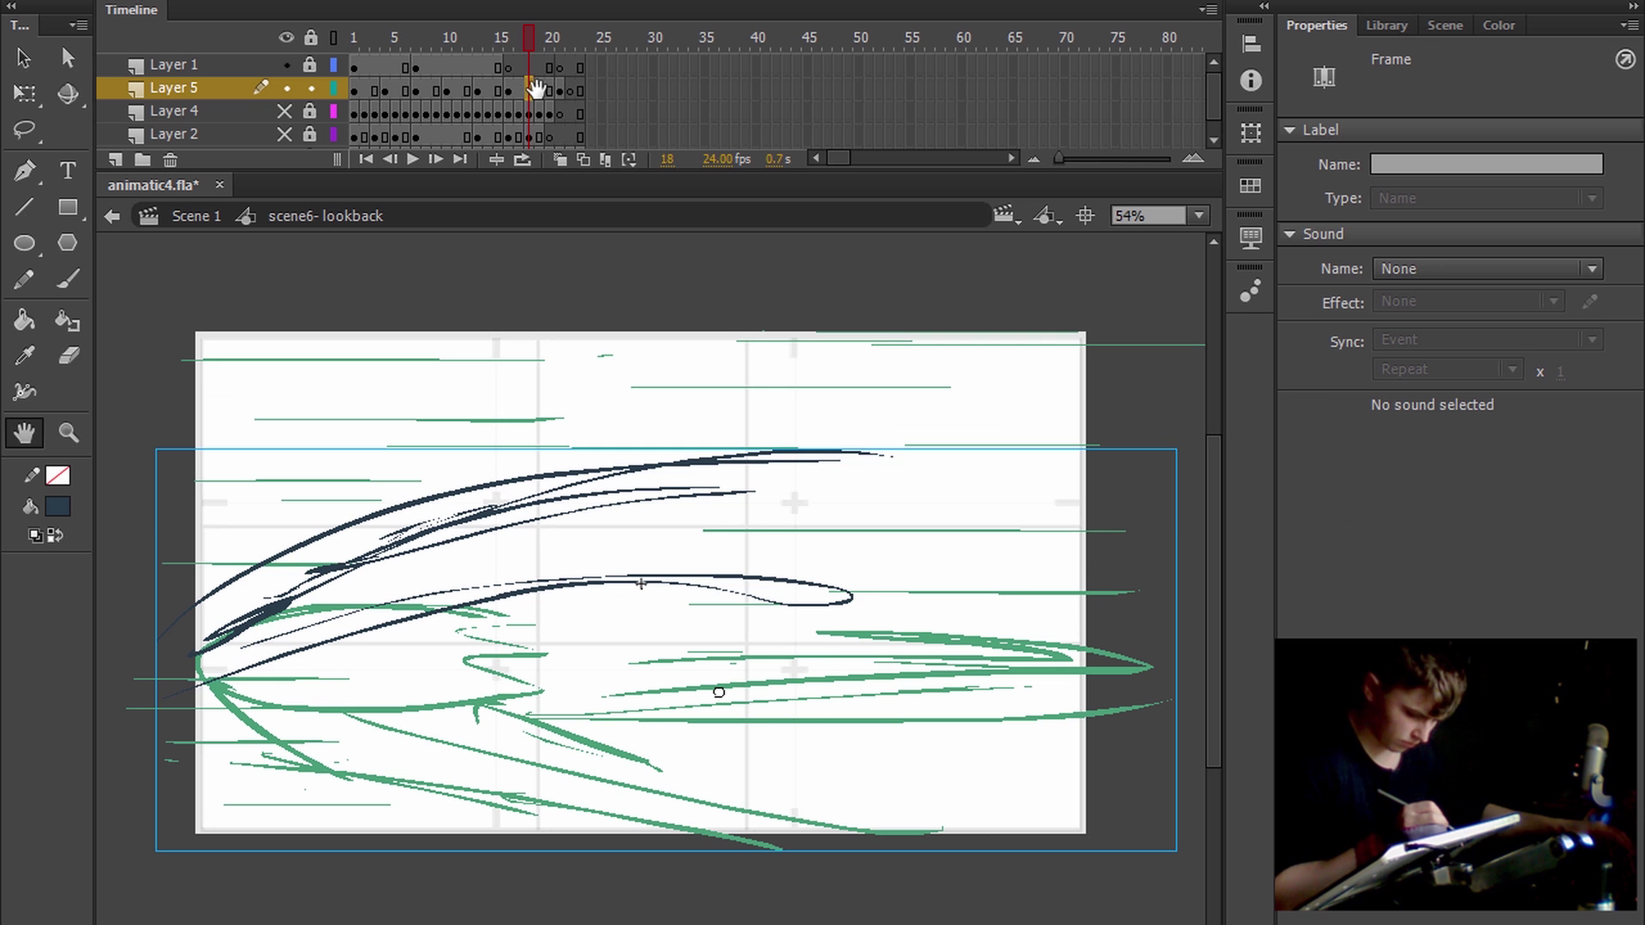
Step: Apply classic tweens across the Layer 5 keyframes up to frame 19 in the scene6- lookback symbol
{"action": "left_click_drag", "start_coordinate": [356, 89], "coordinate": [536, 73]}
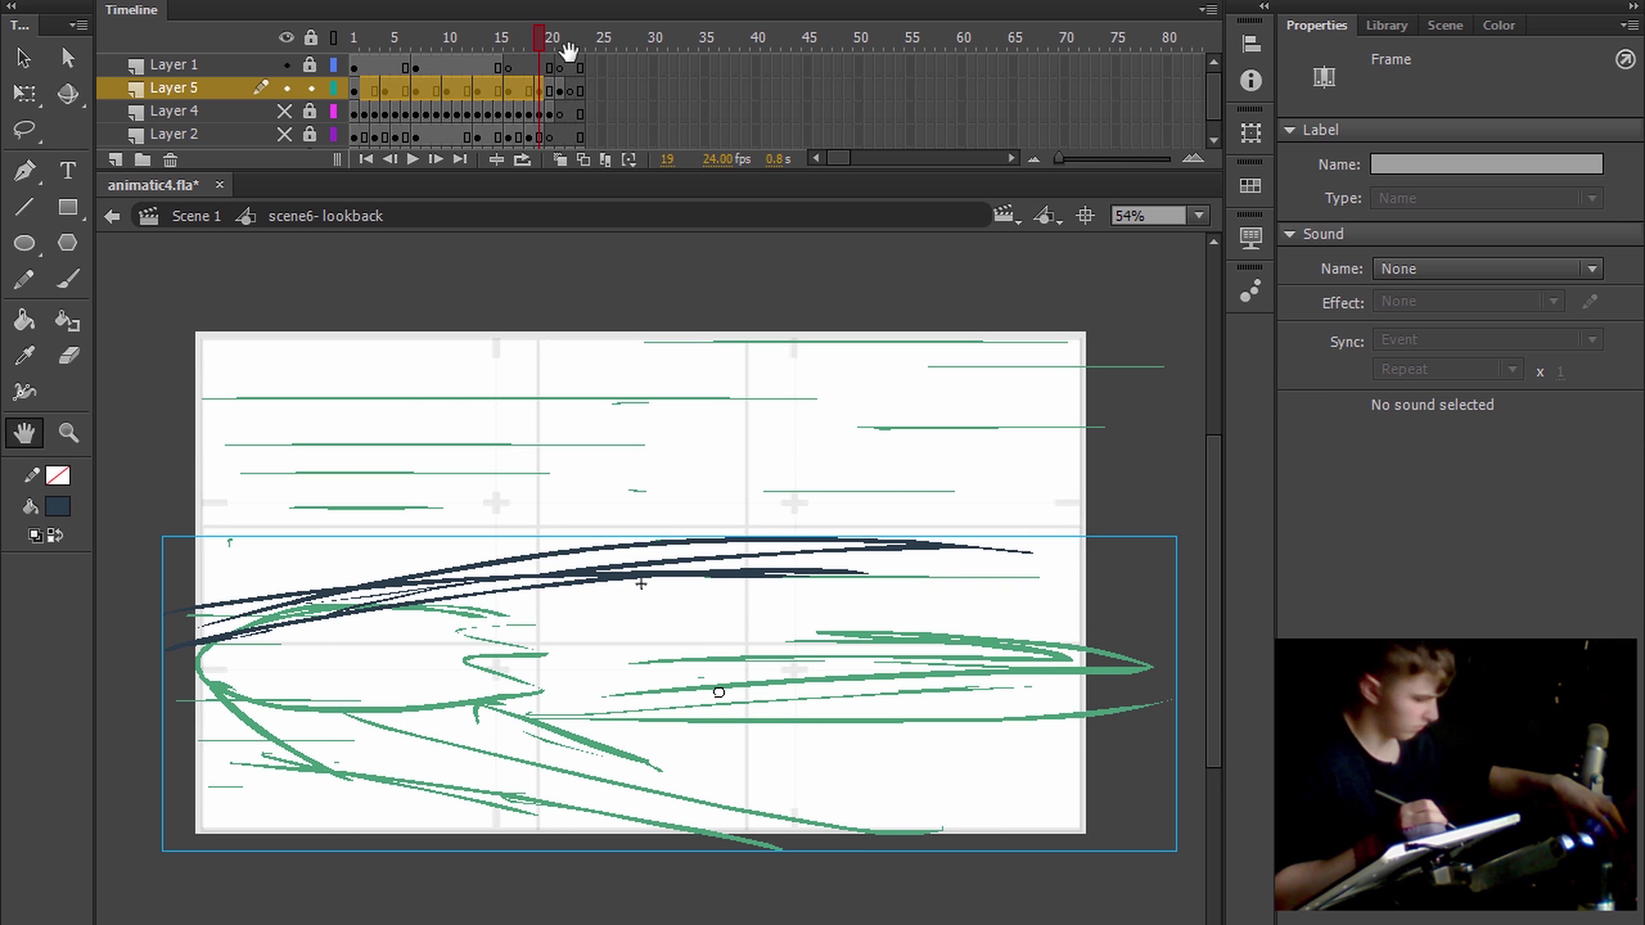
{"action": "key", "text": "F3"}
Step: Shift the Layer 5 drawings at frames 4, 7 and 16 with Free Transform, and play back the tweened animation
{"action": "left_click", "coordinate": [385, 89]}
{"action": "key", "text": "q"}
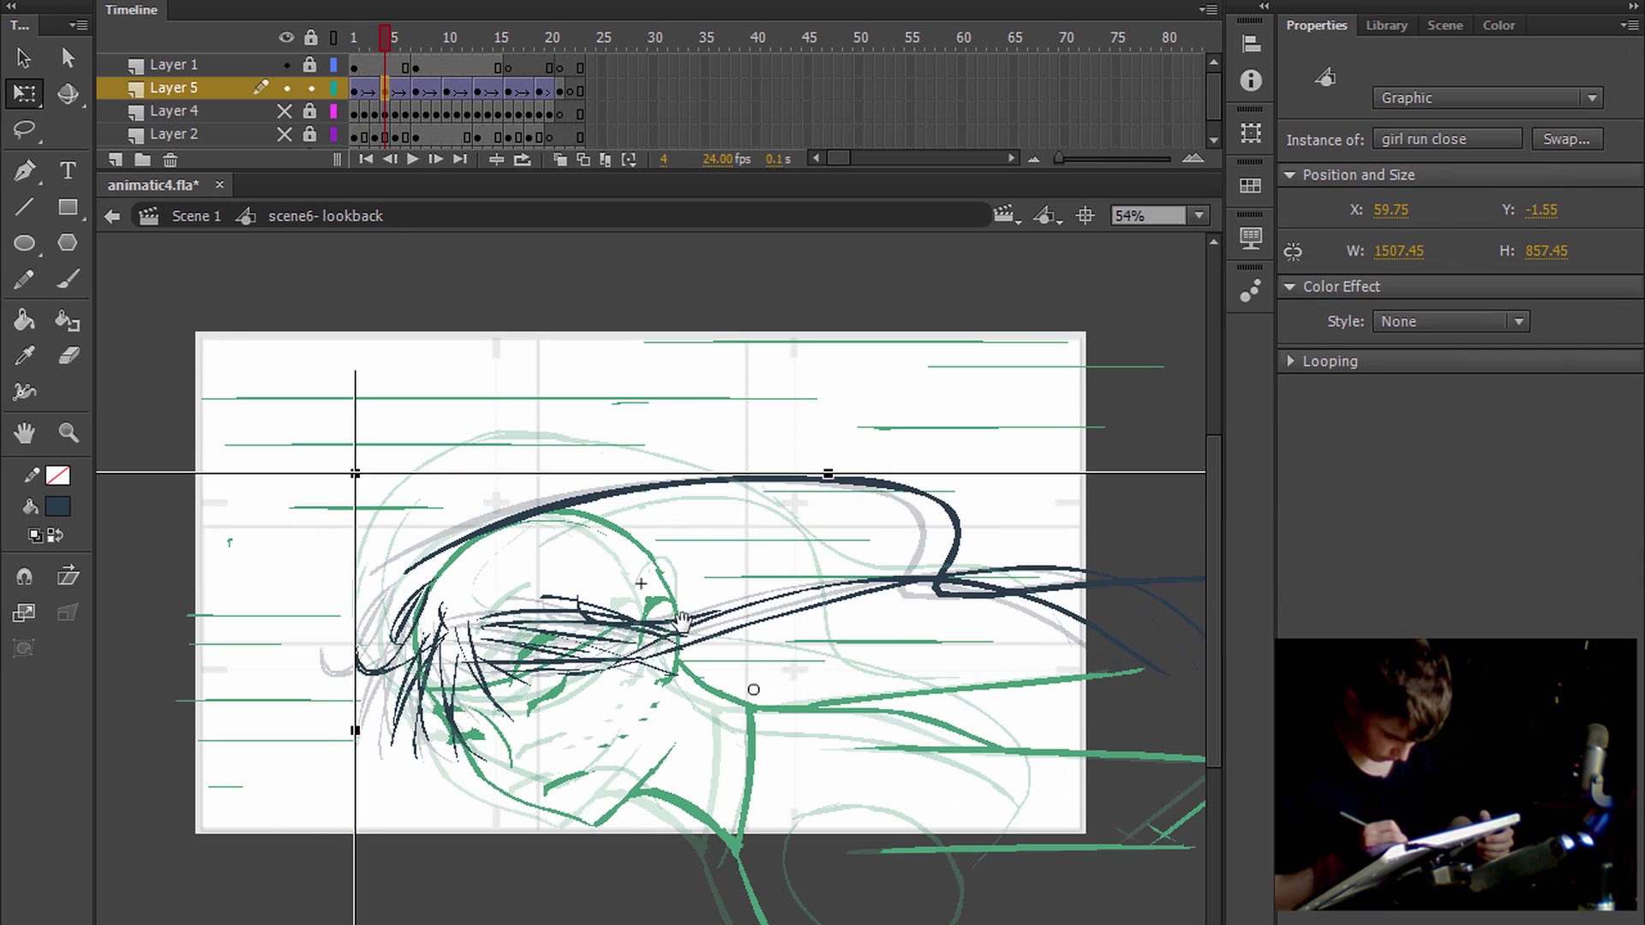
{"action": "left_click", "coordinate": [416, 89]}
{"action": "left_click_drag", "start_coordinate": [625, 589], "coordinate": [689, 592]}
{"action": "left_click", "coordinate": [508, 89]}
{"action": "left_click_drag", "start_coordinate": [670, 518], "coordinate": [718, 539]}
{"action": "left_click", "coordinate": [540, 91]}
{"action": "key", "text": "Return"}
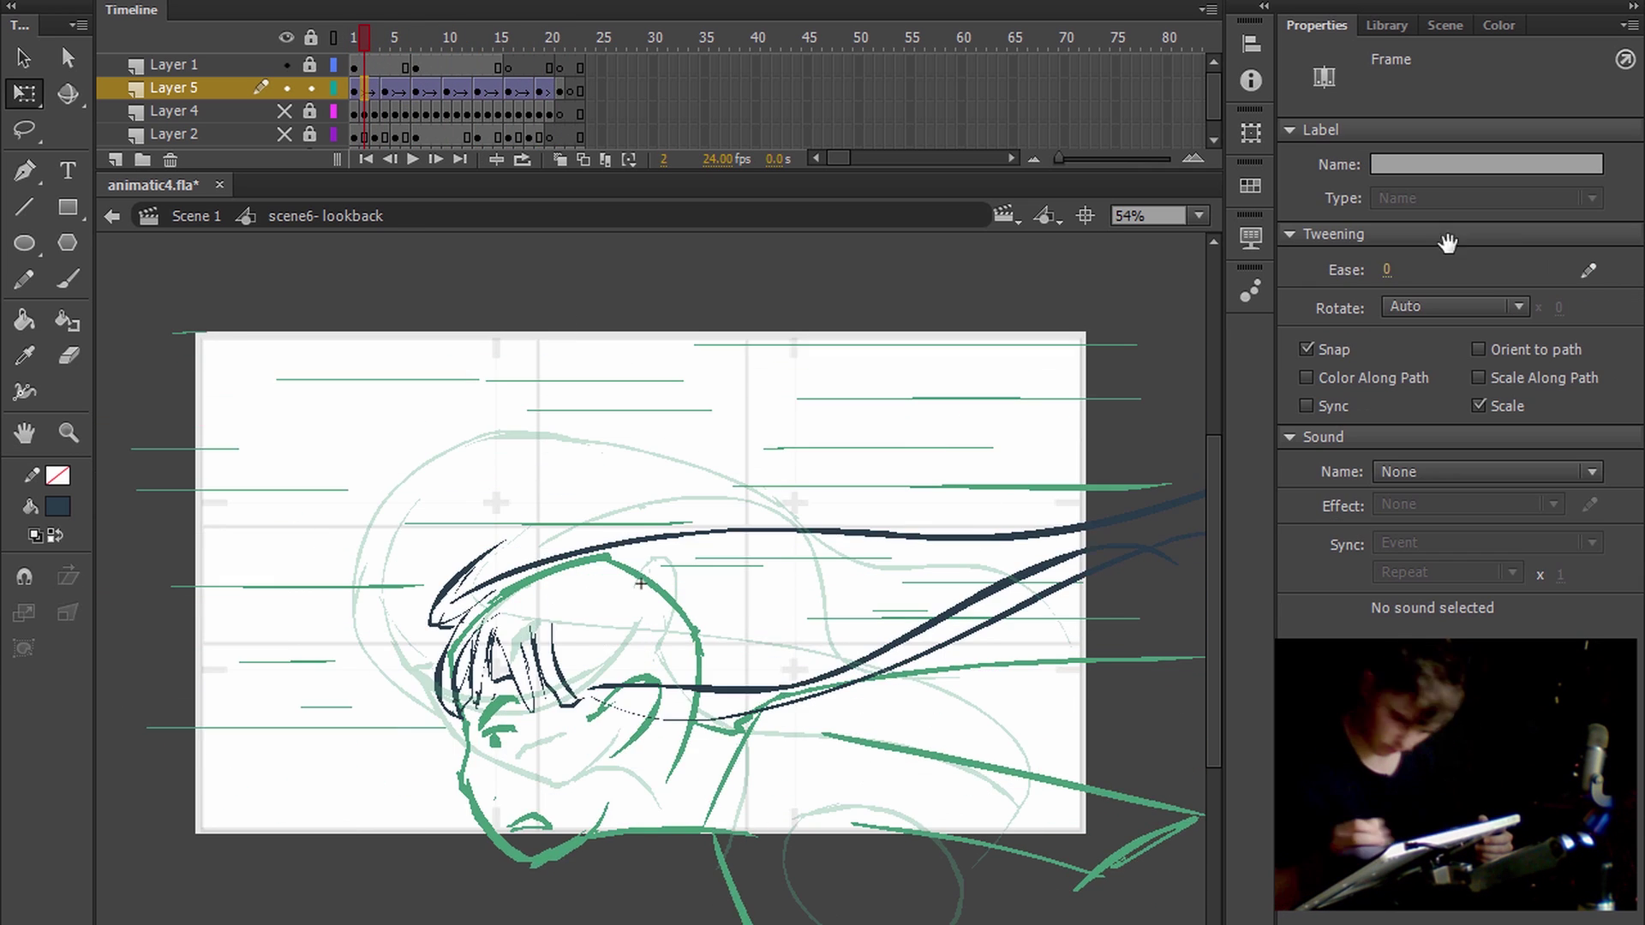